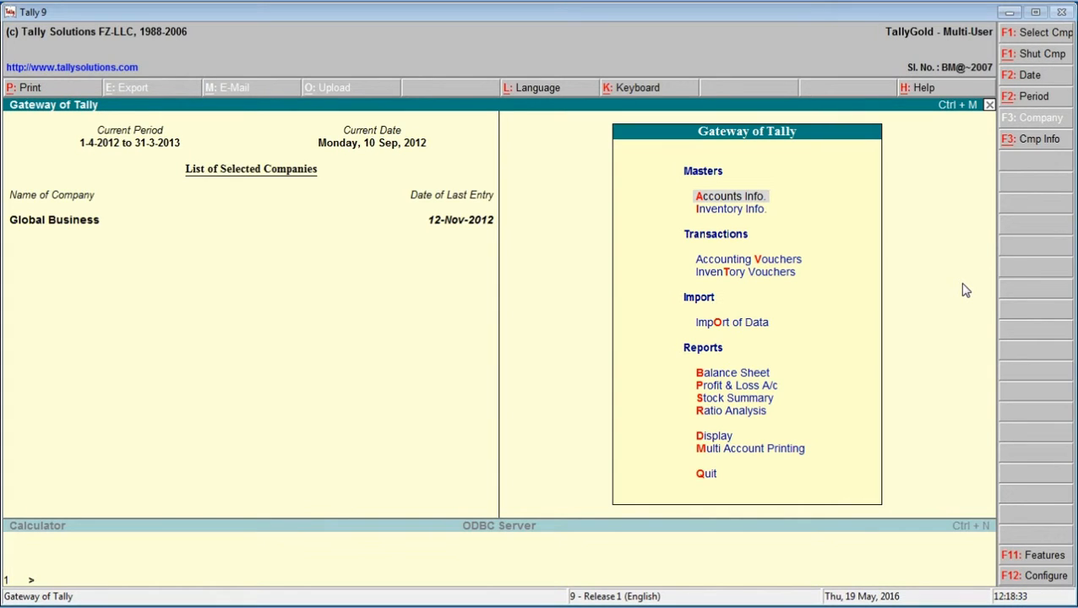
# Start a new single ledger named Java Trading Company, without an alias
pyautogui.press('Return')
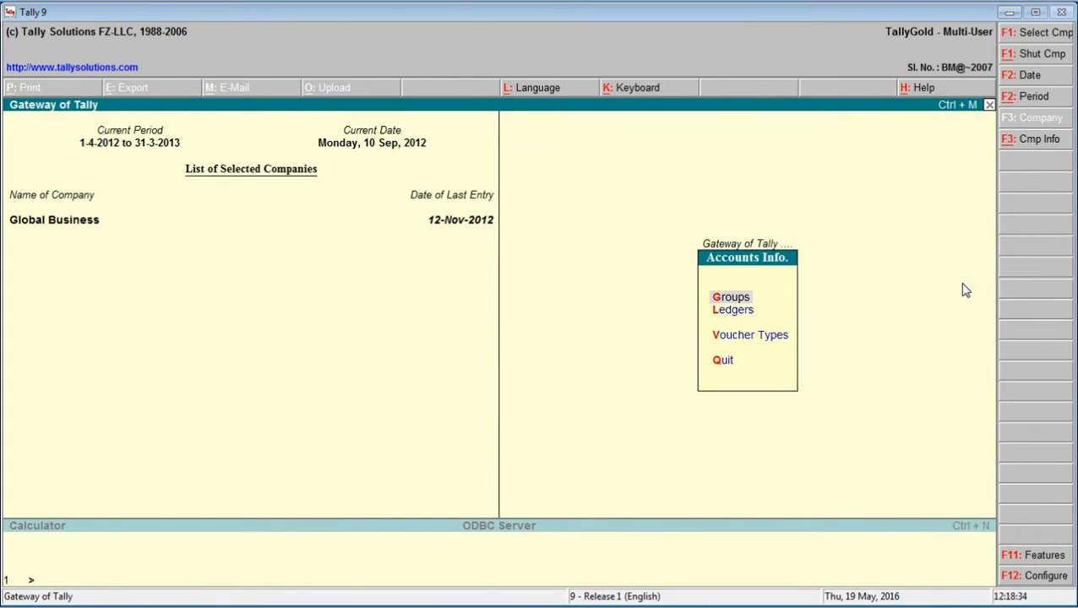
pyautogui.press('Down')
pyautogui.press('Return')
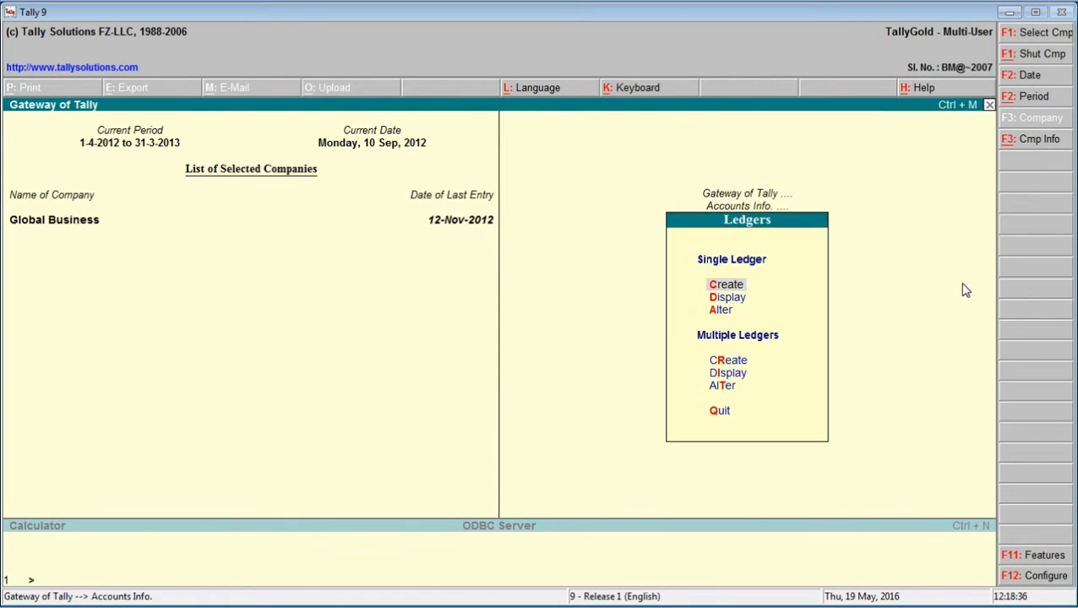
pyautogui.press('Return')
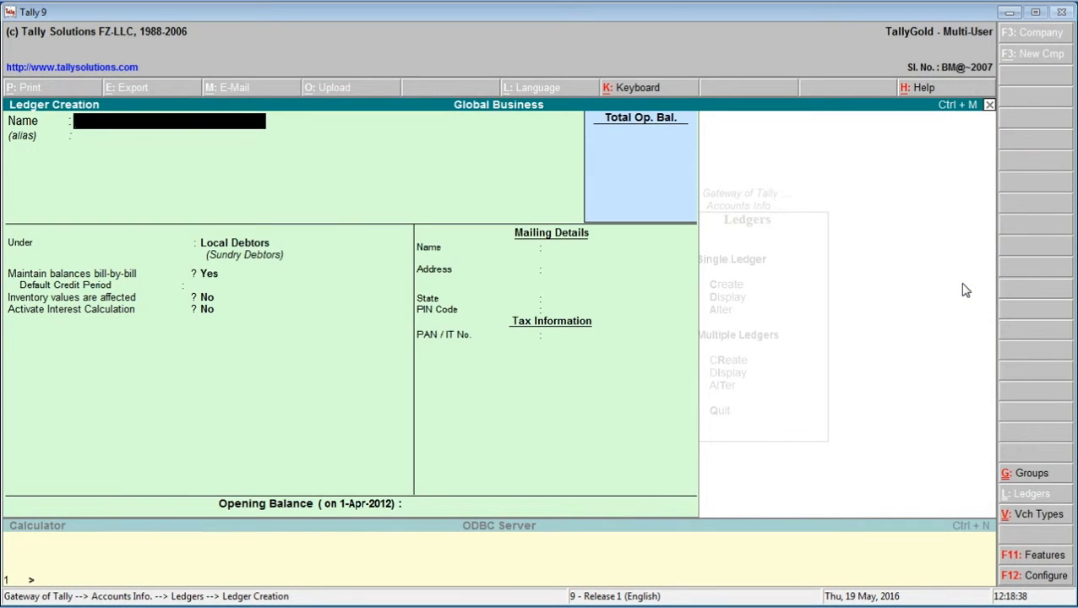
pyautogui.write('Java')
pyautogui.write(' Tradin')
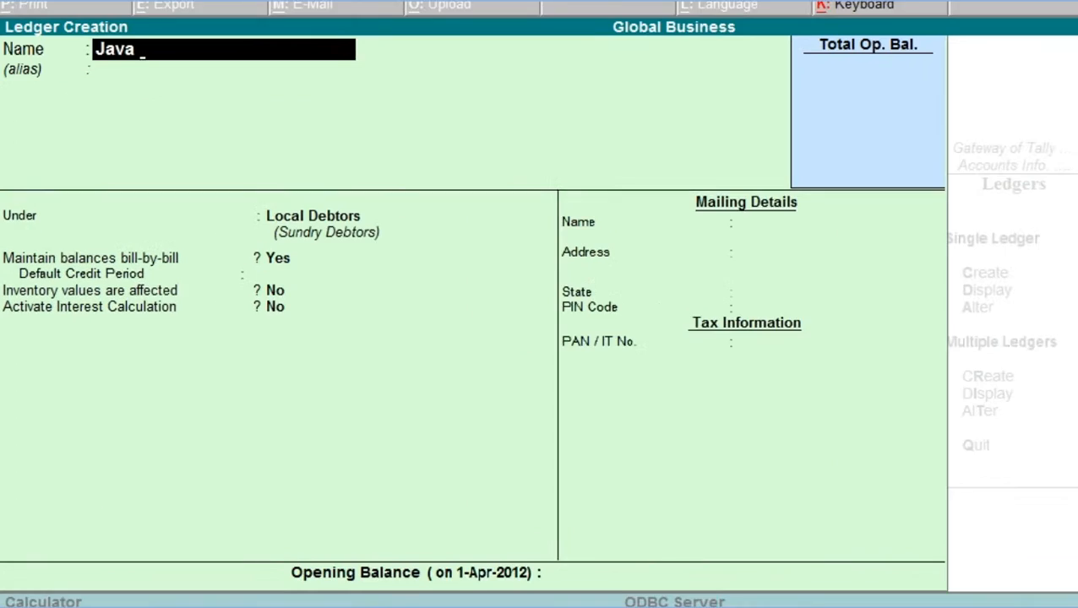
pyautogui.write('g ')
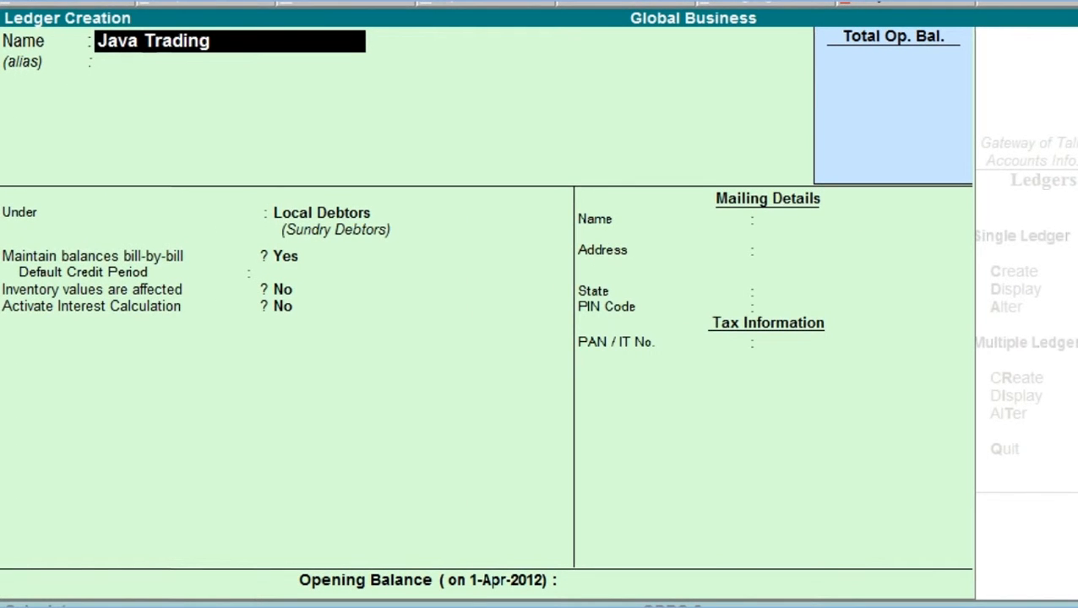
pyautogui.write('Company')
pyautogui.press('Return')
pyautogui.press('Return')
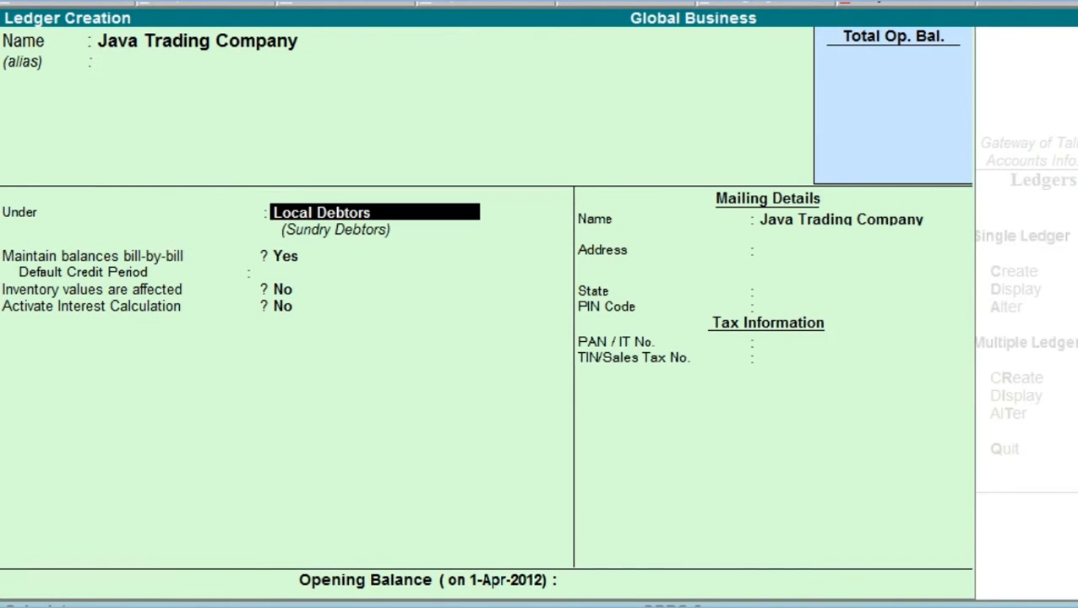
# Keep the ledger under Local Debtors with bill-by-bill balances and activate interest calculation
pyautogui.press('Return')
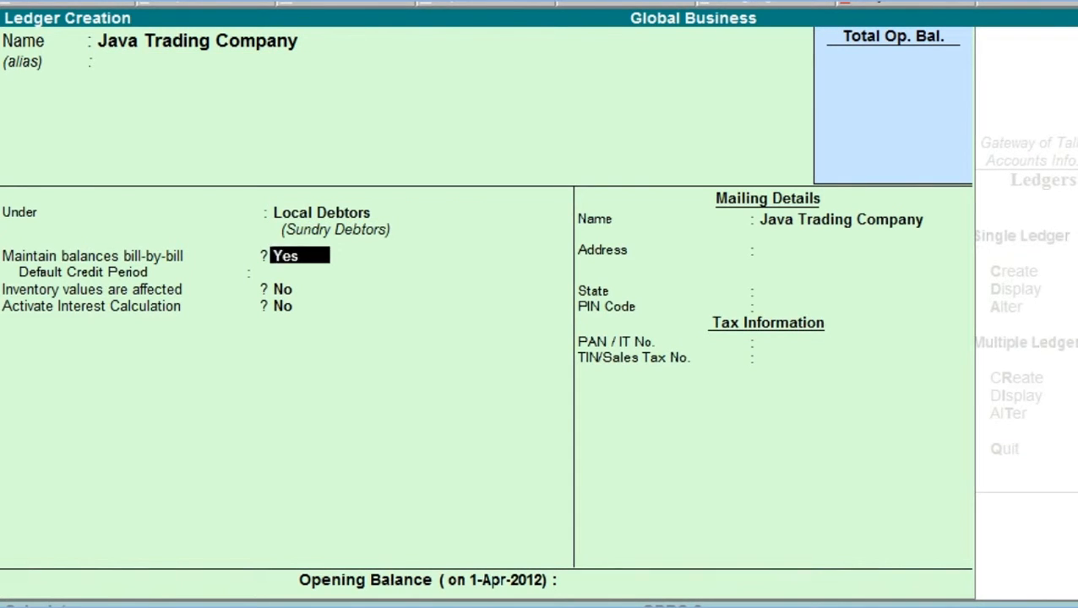
pyautogui.press('Return')
pyautogui.press('Return')
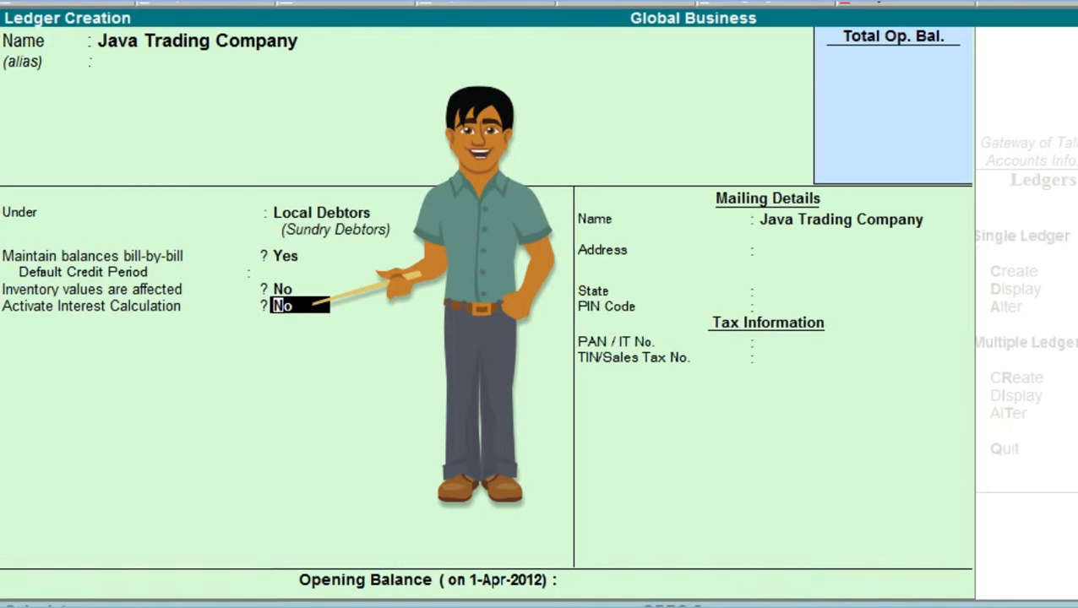
pyautogui.write('y')
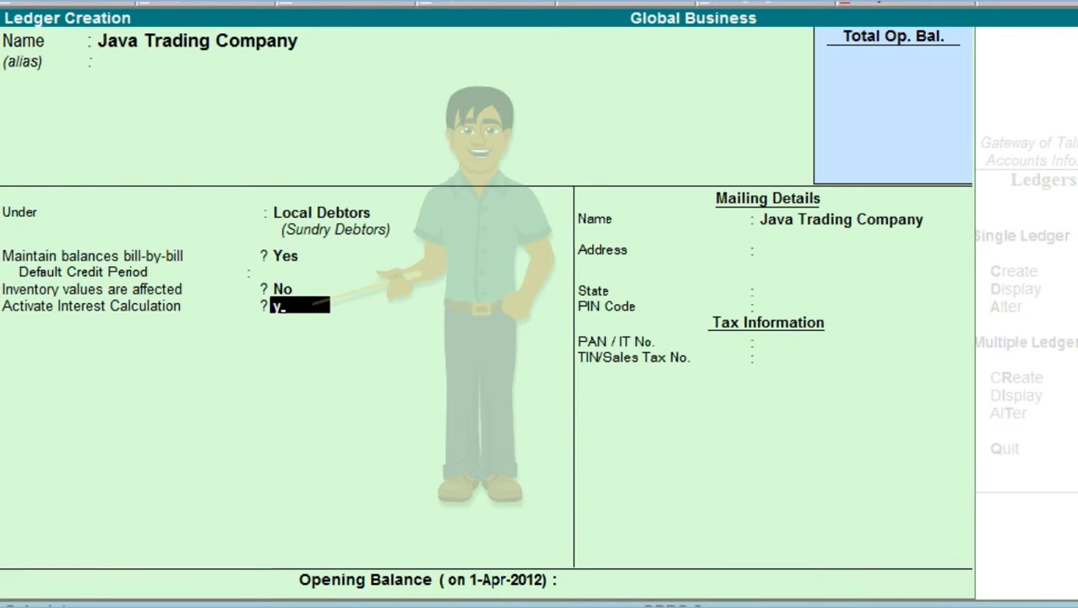
pyautogui.press('Return')
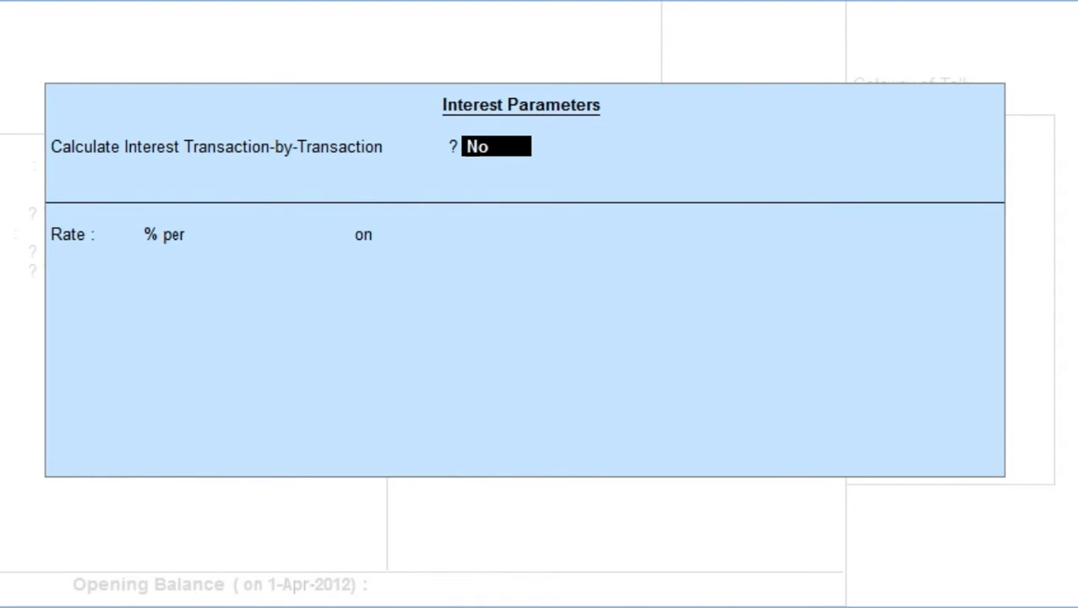
# Enable transaction-by-transaction interest and parameter override for each transaction, with advanced parameter override set to No
pyautogui.write('y')
pyautogui.press('Return')
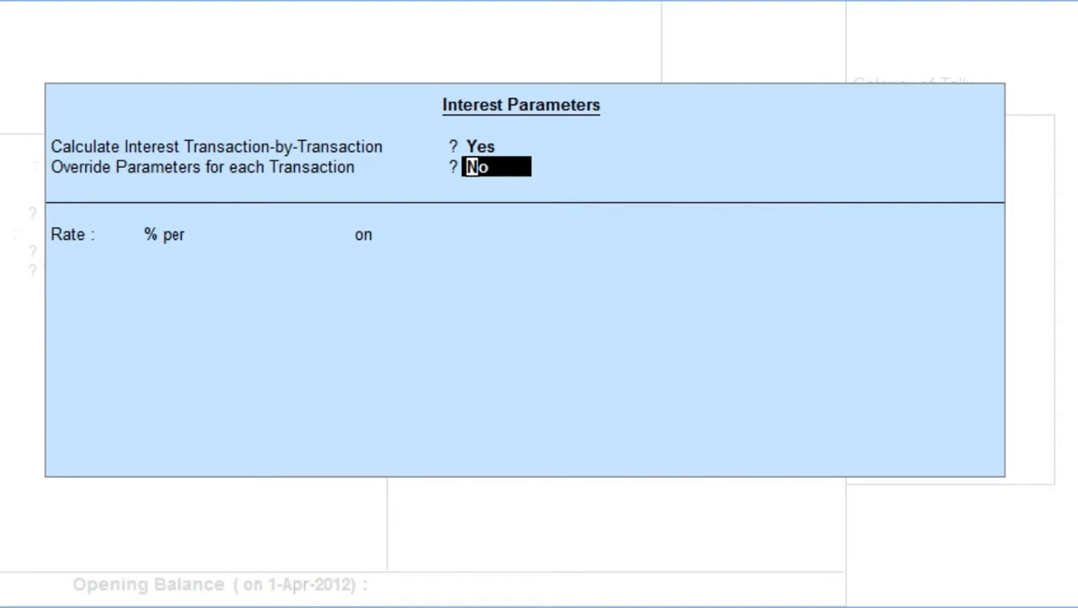
pyautogui.write('y')
pyautogui.press('Return')
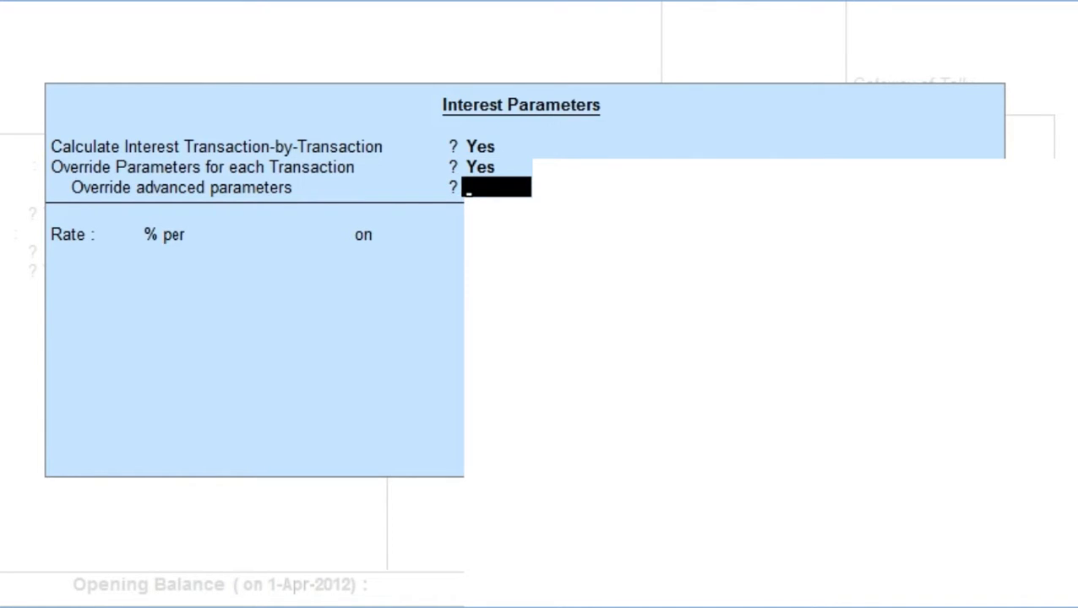
pyautogui.write('n')
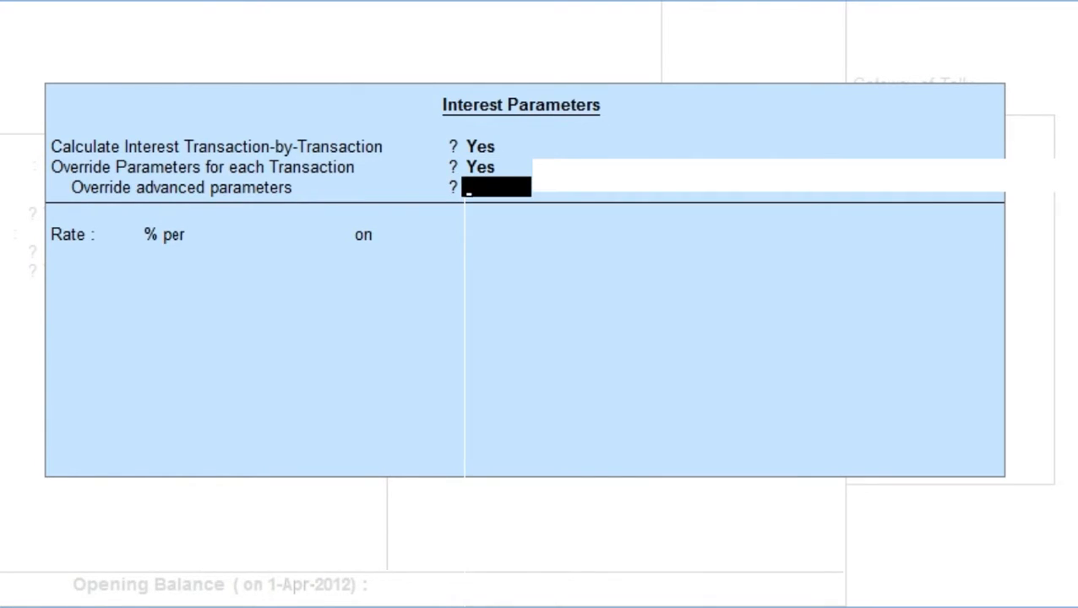
pyautogui.press('Return')
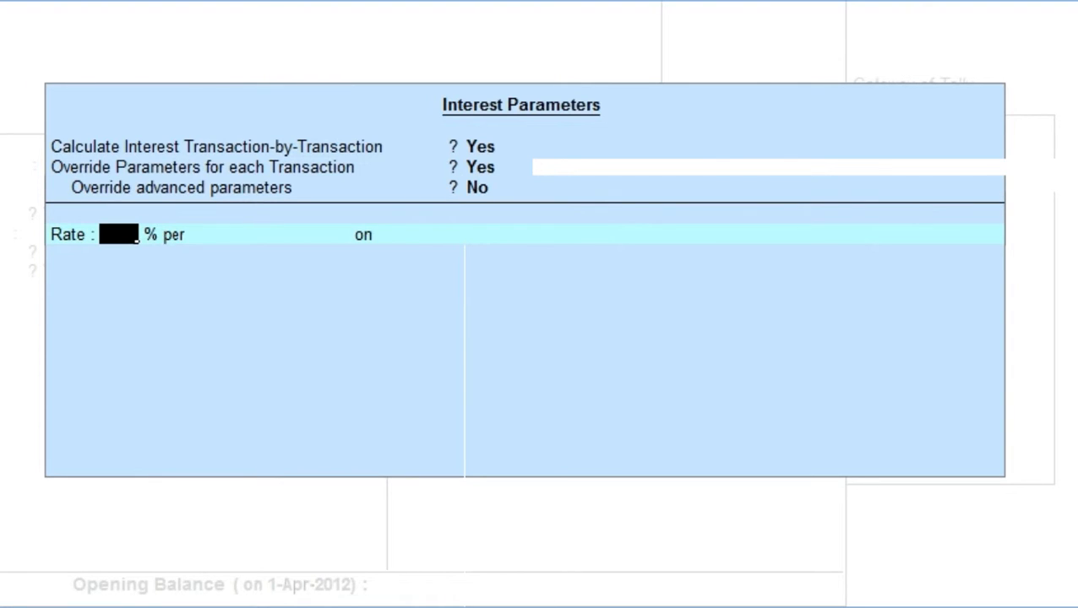
# Set the interest rate to 15% per 365-Day Year on Debit Balances Only
pyautogui.write('15')
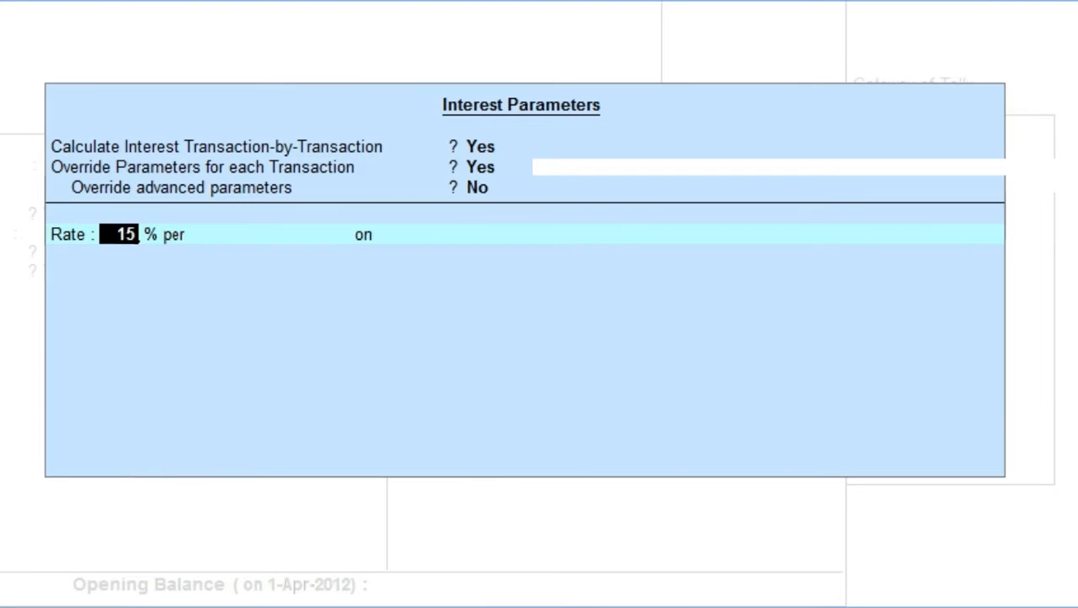
pyautogui.press('Return')
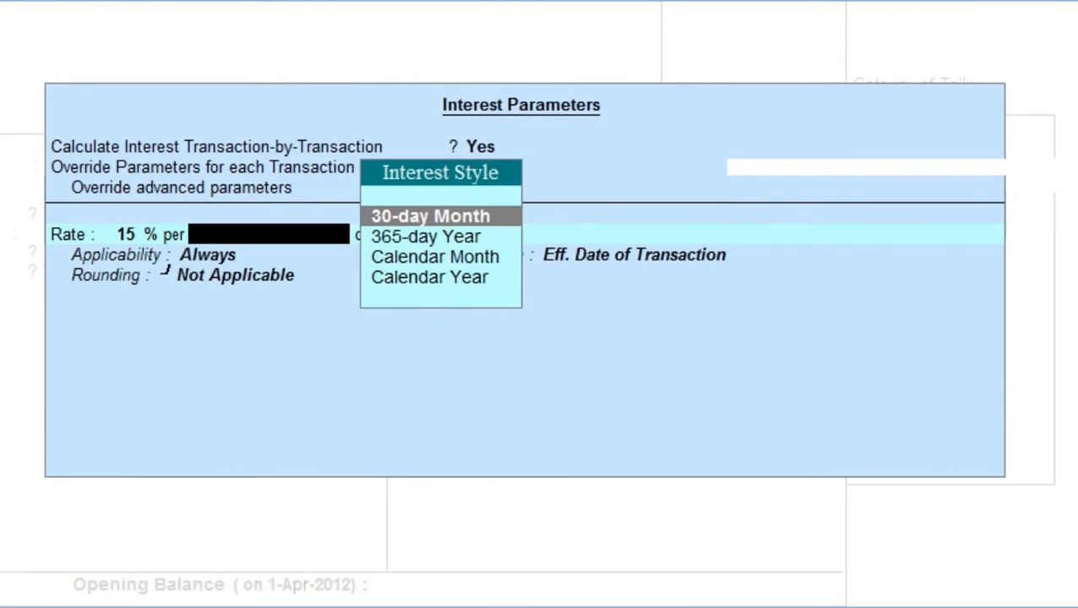
pyautogui.press('Down')
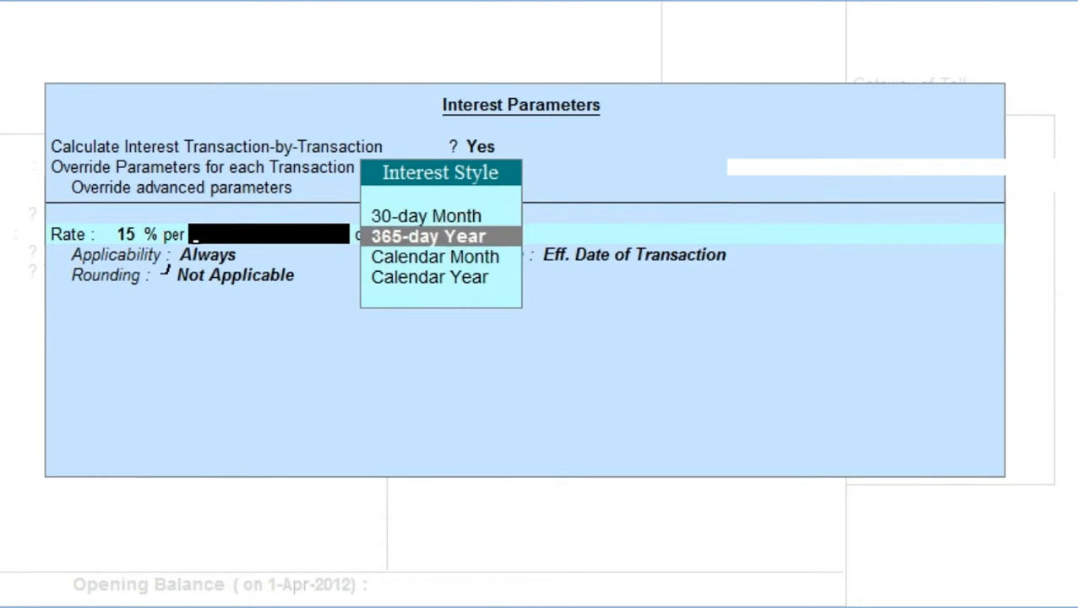
pyautogui.press('Return')
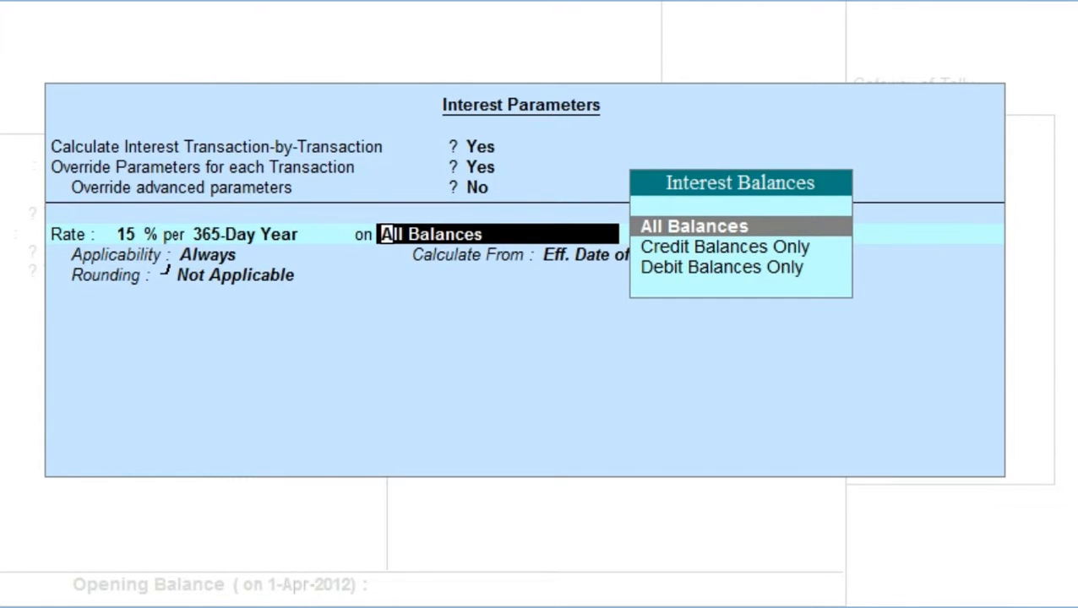
pyautogui.press('Down')
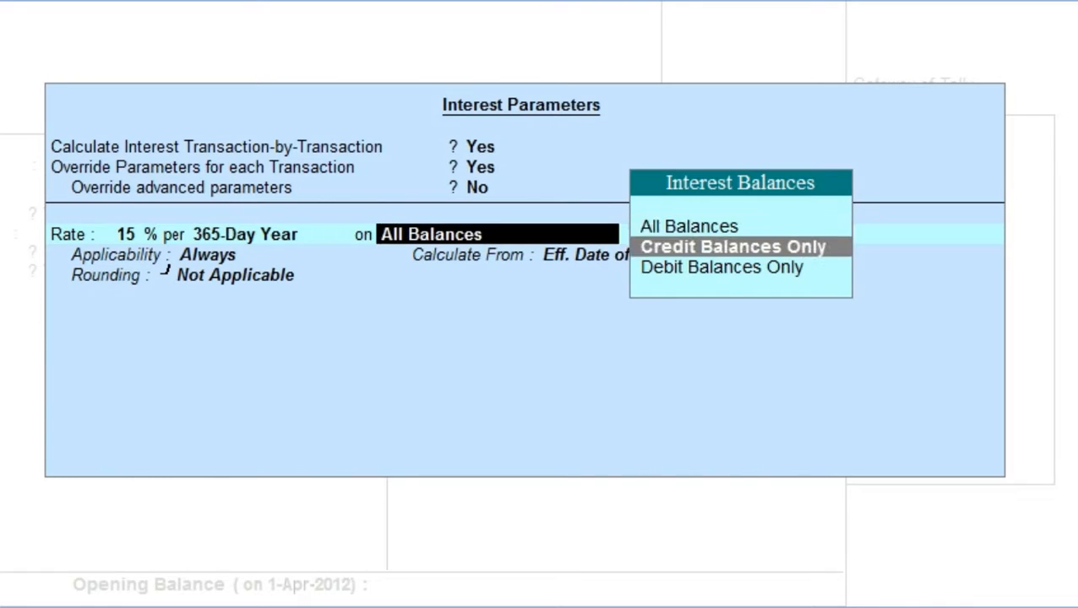
pyautogui.press('Down')
pyautogui.press('Return')
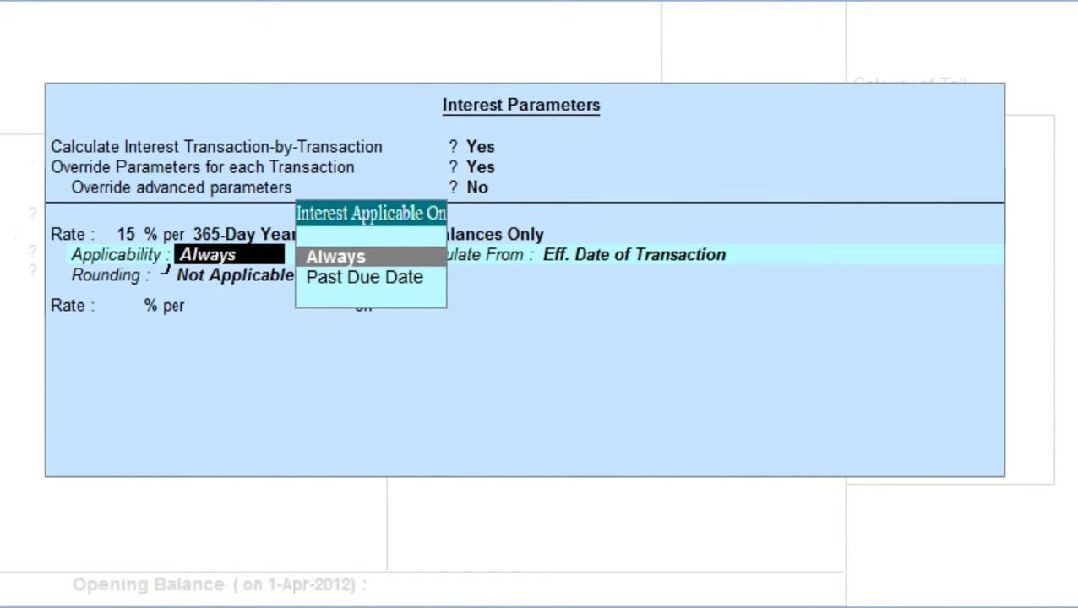
# Make interest applicable Past Due Date by 0 days, calculated from Due Date of Invoice/Ref
pyautogui.press('Down')
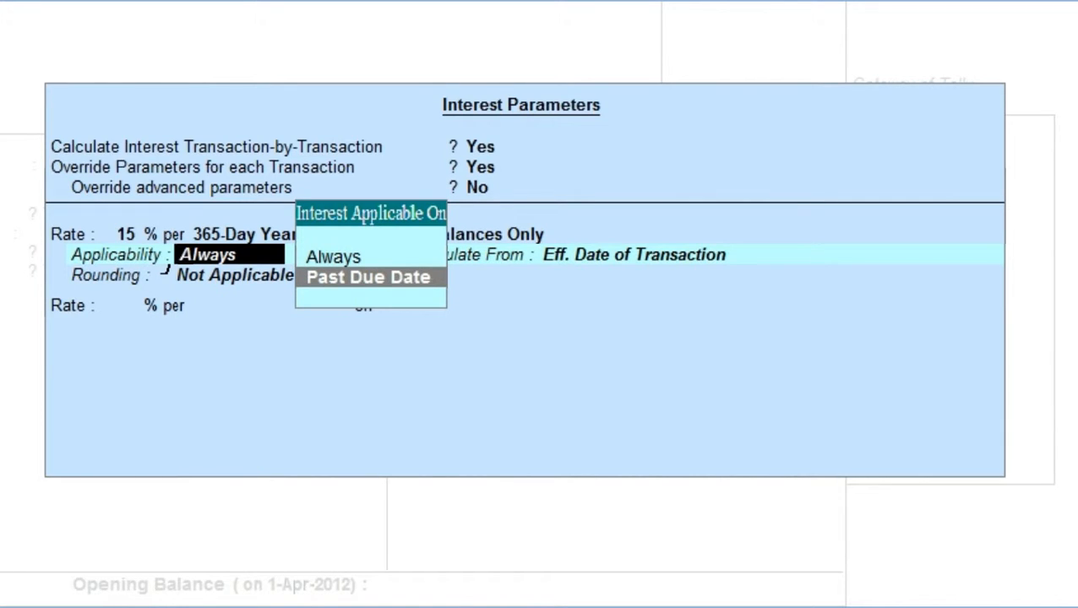
pyautogui.press('Return')
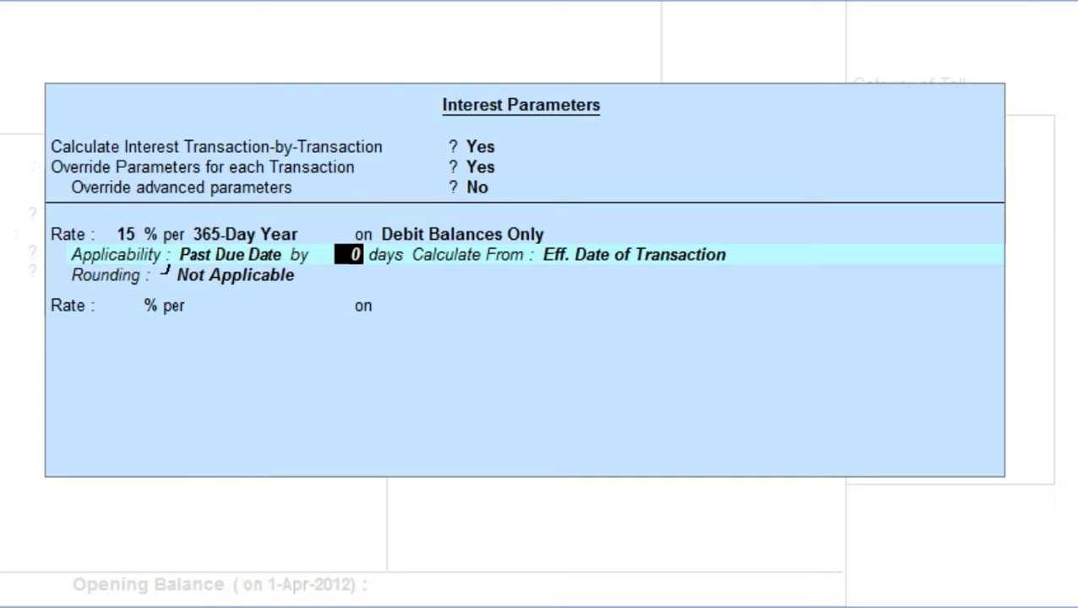
pyautogui.press('Return')
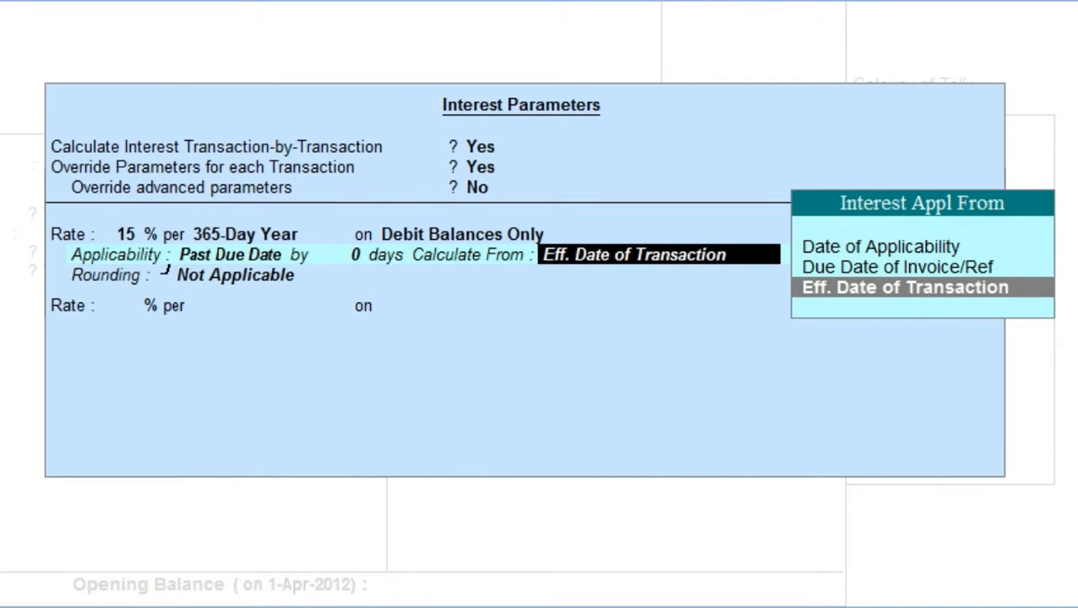
pyautogui.press('Up')
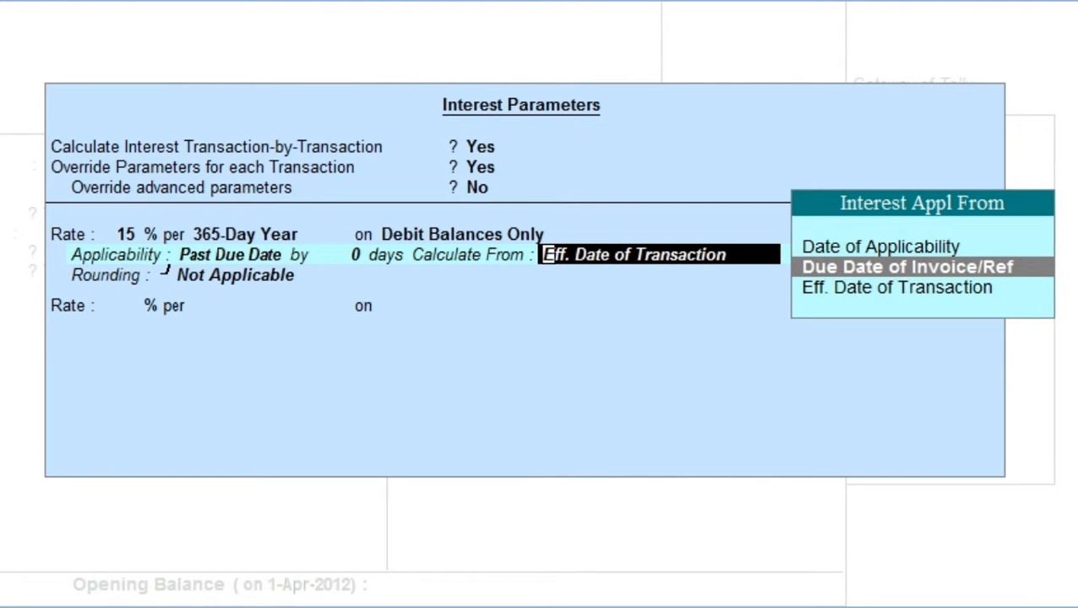
pyautogui.press('Return')
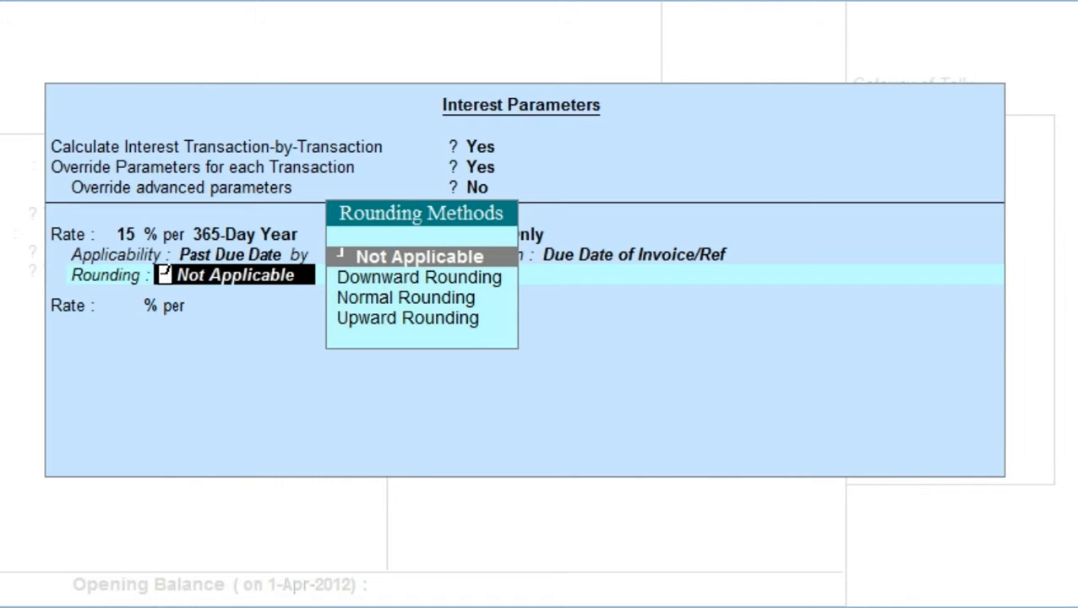
# Review the rounding methods, keep rounding as Not Applicable, and finish the interest parameters without a second rate
pyautogui.press('Down')
pyautogui.press('Down')
pyautogui.press('Down')
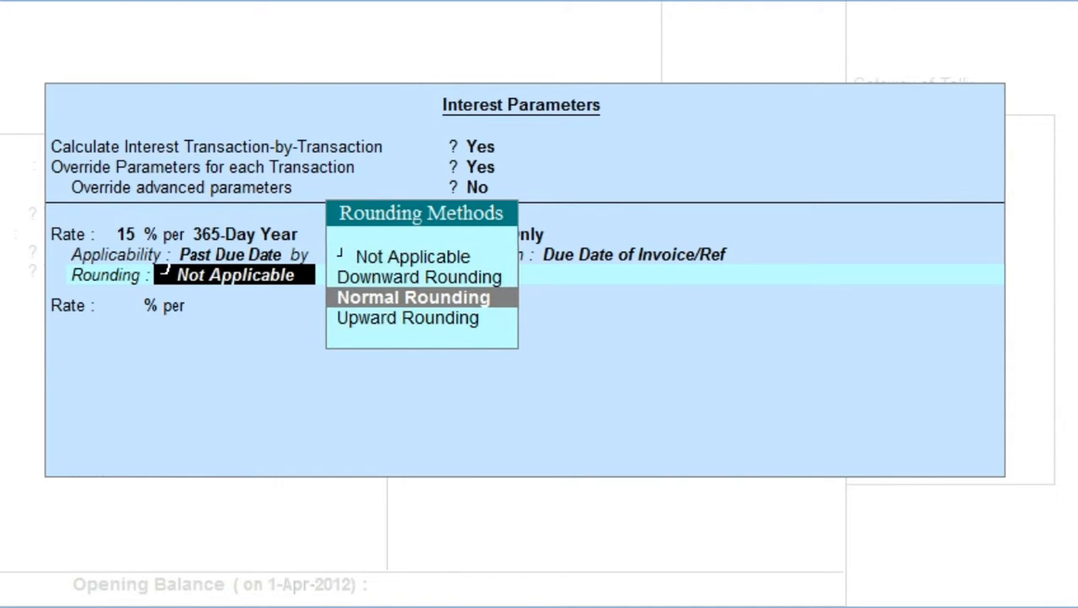
pyautogui.press('Up')
pyautogui.press('Up')
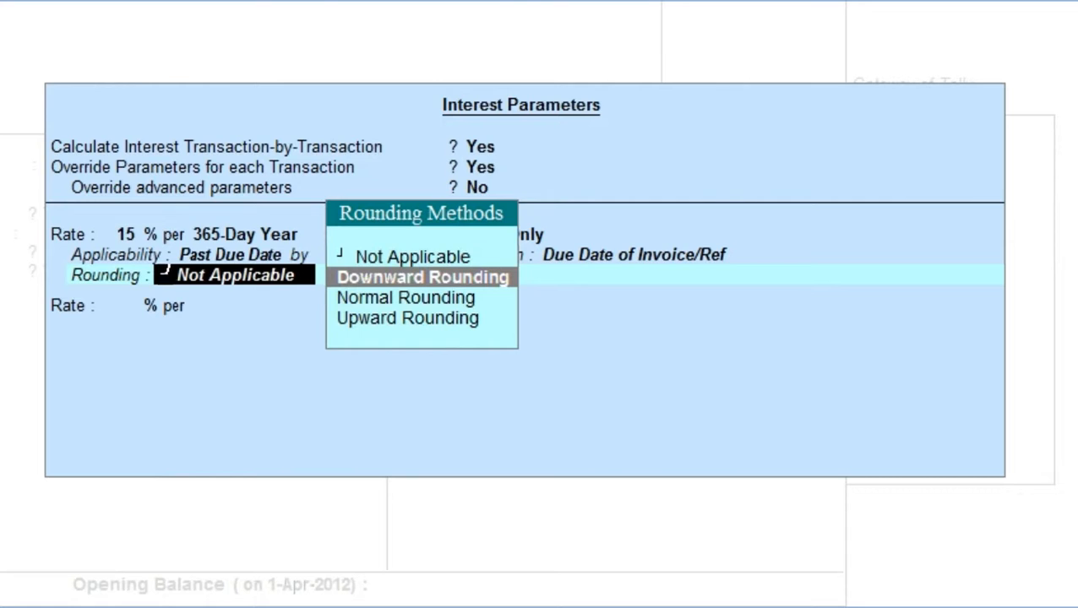
pyautogui.press('Down')
pyautogui.press('Down')
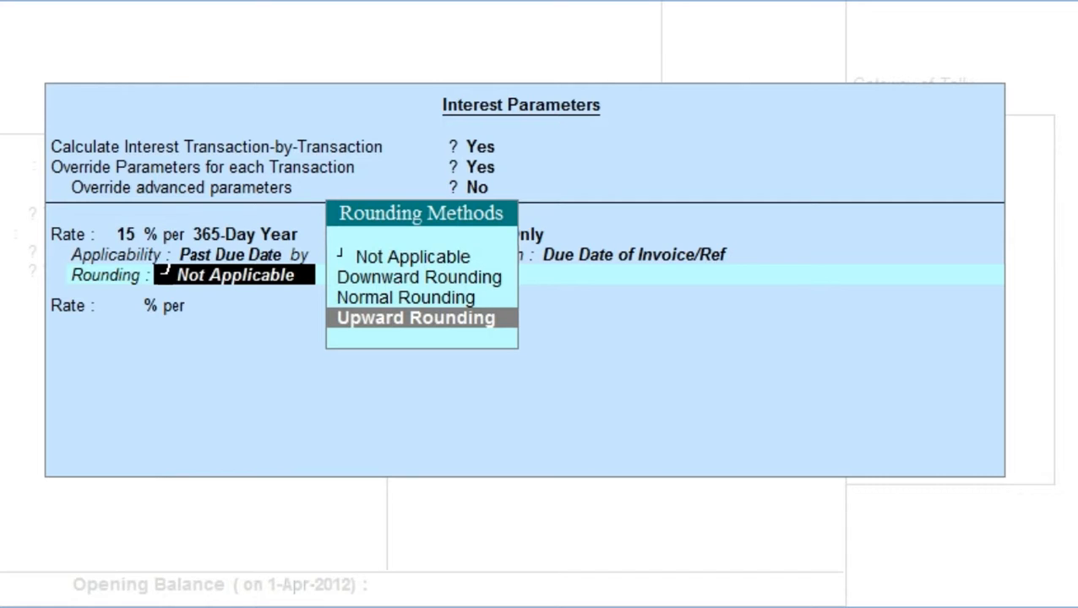
pyautogui.press('Up')
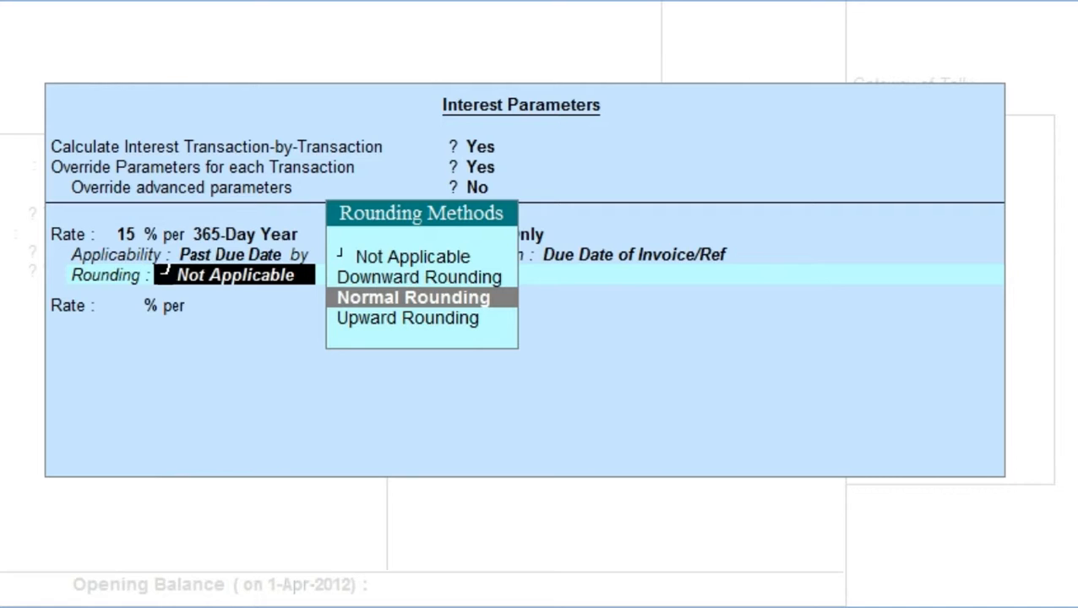
pyautogui.press('Up')
pyautogui.press('Up')
pyautogui.press('Return')
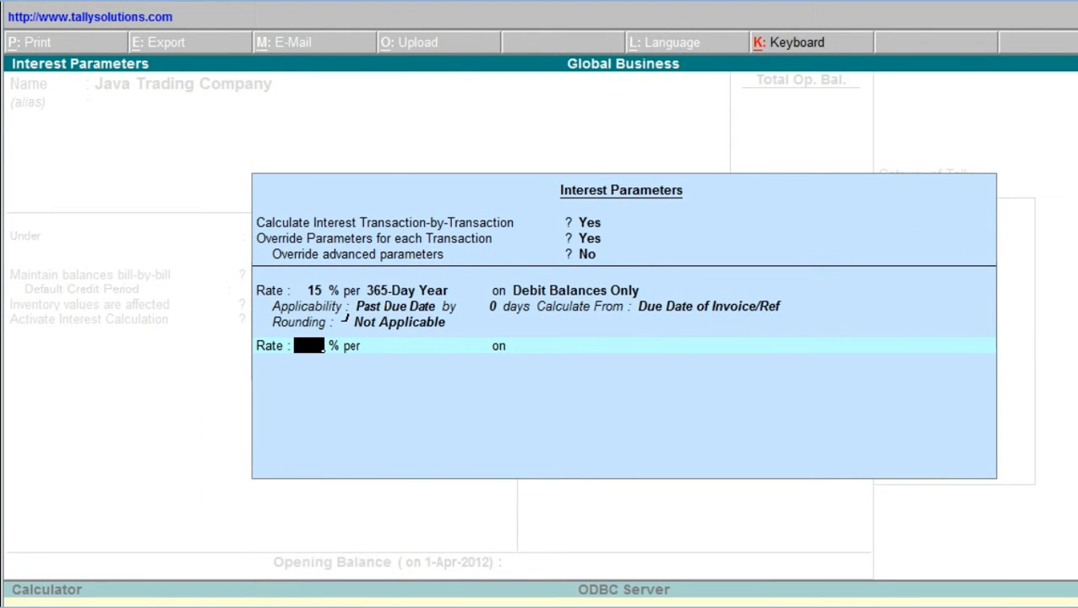
pyautogui.press('Return')
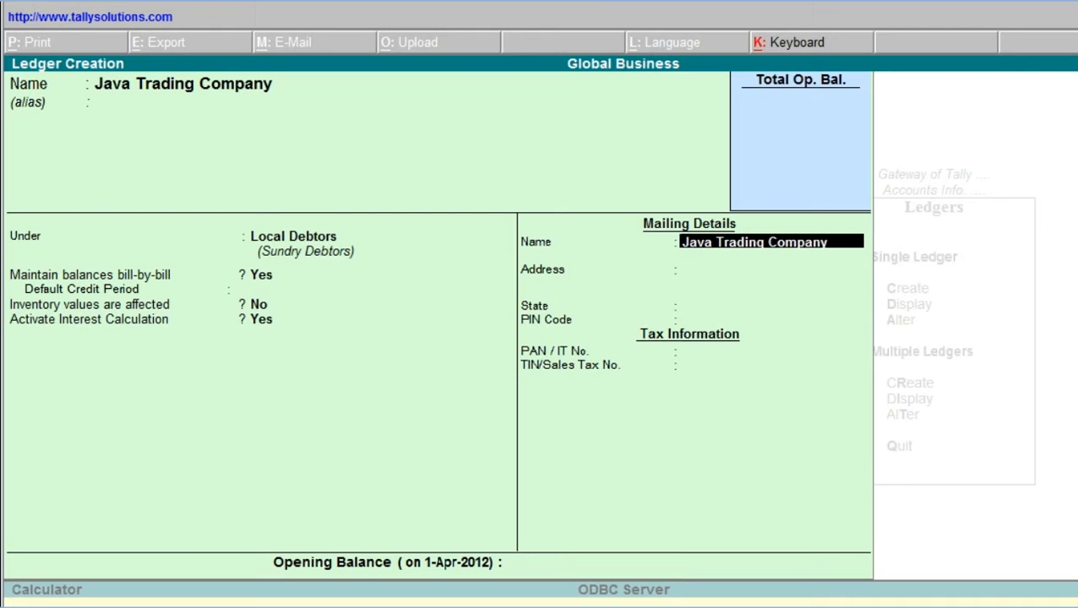
# Save the ledger with state Not Applicable and blank address, tax and opening balance details, and return to Accounts Info
pyautogui.press('Return')
pyautogui.press('Return')
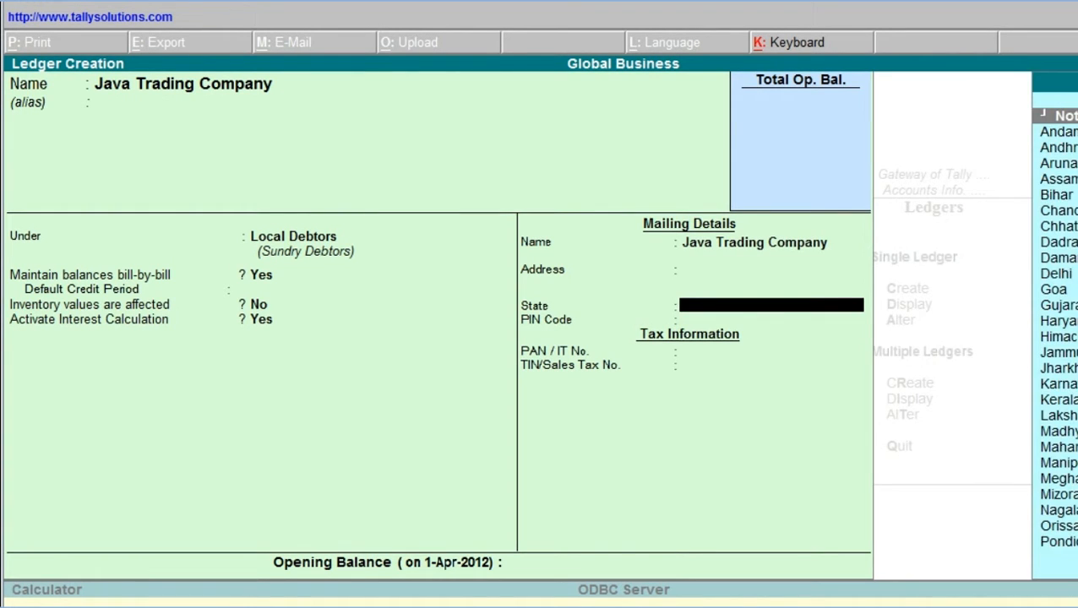
pyautogui.press('Return')
pyautogui.press('Return')
pyautogui.press('Return')
pyautogui.press('Return')
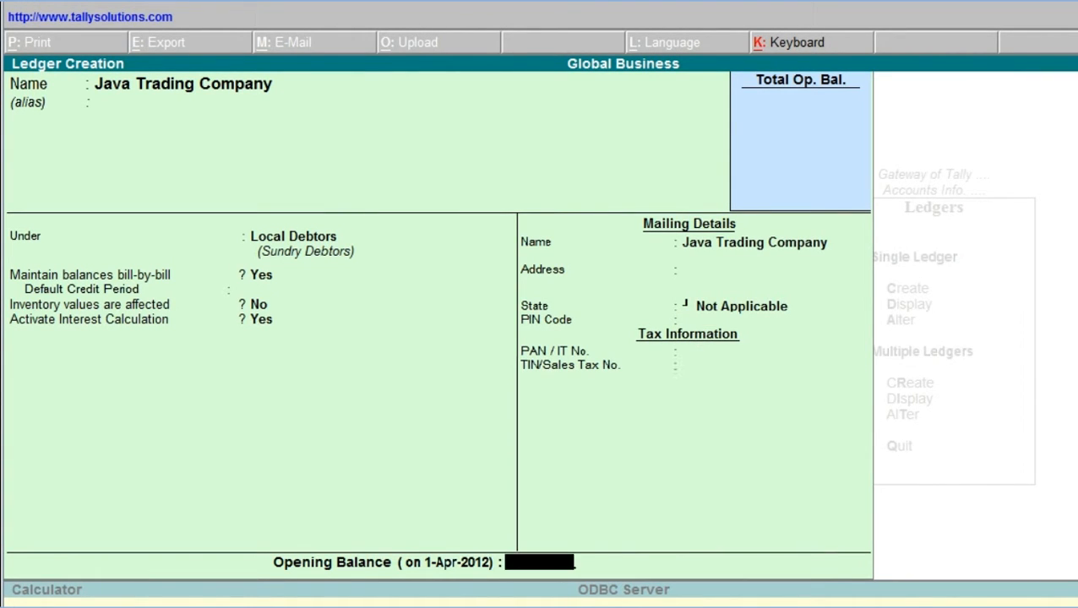
pyautogui.press('Return')
pyautogui.press('Return')
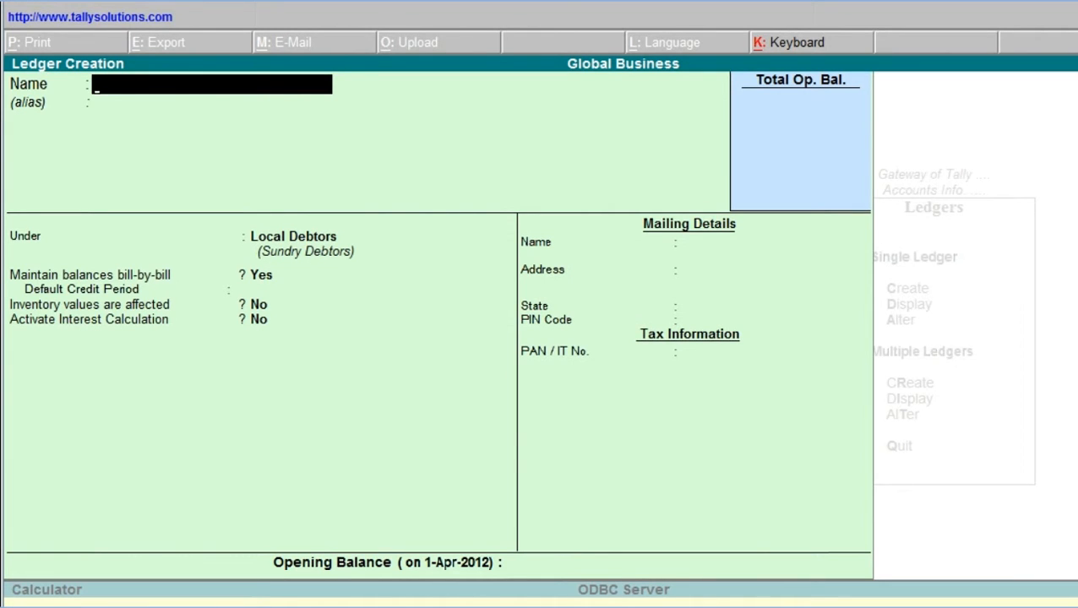
pyautogui.press('Escape')
pyautogui.press('Return')
pyautogui.press('Escape')
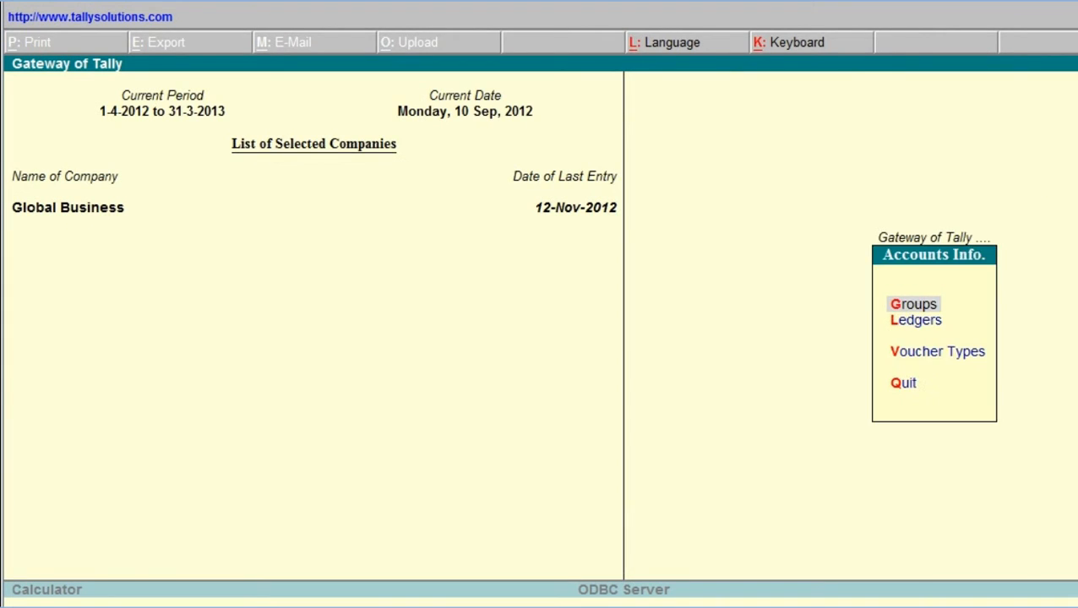
# Return to the Gateway of Tally and open a new sales voucher under Accounting Vouchers
pyautogui.press('Escape')
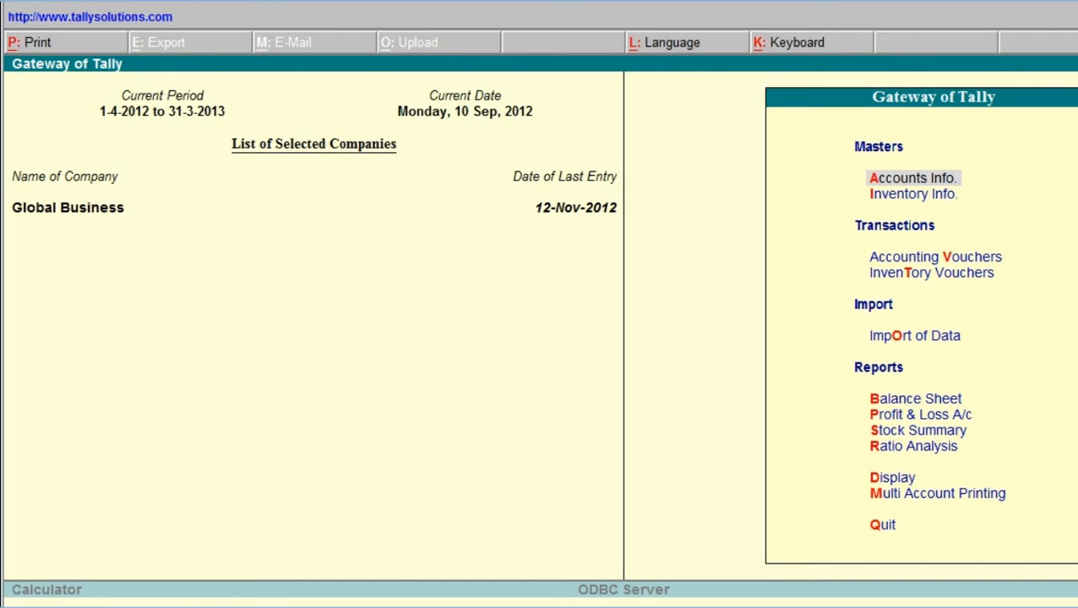
pyautogui.press('Down')
pyautogui.press('Down')
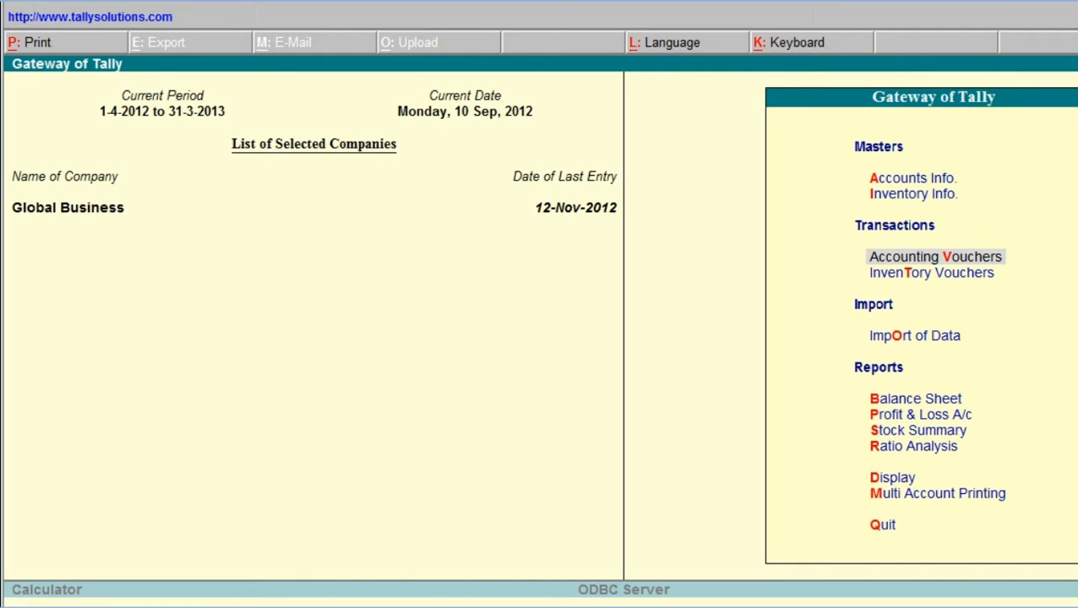
pyautogui.press('Return')
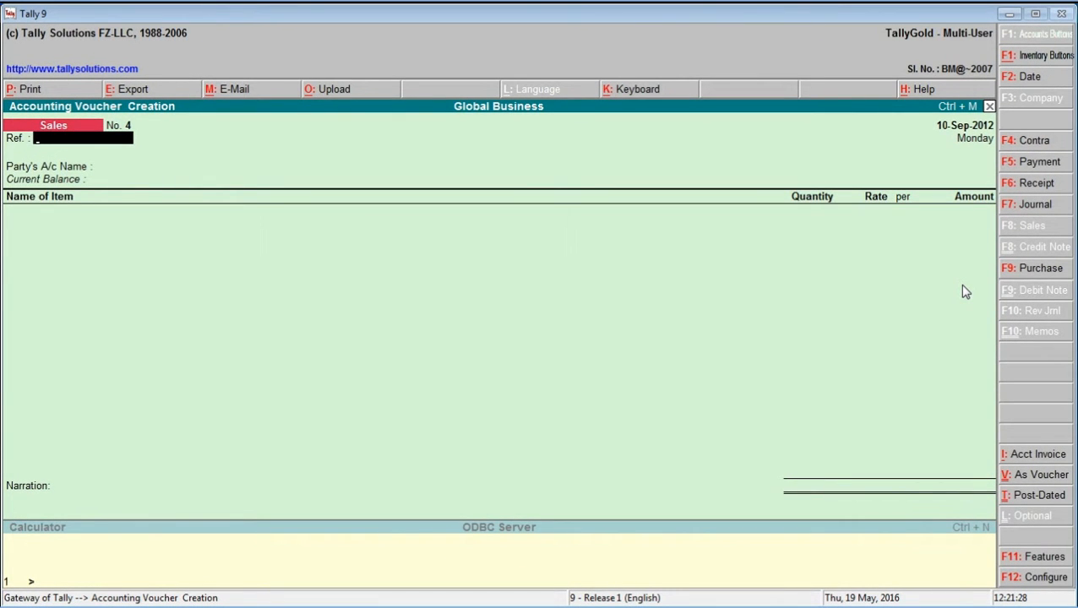
# Set the sales voucher date to 12-6-2012 and choose Java Trading Company as the party account
pyautogui.press('F2')
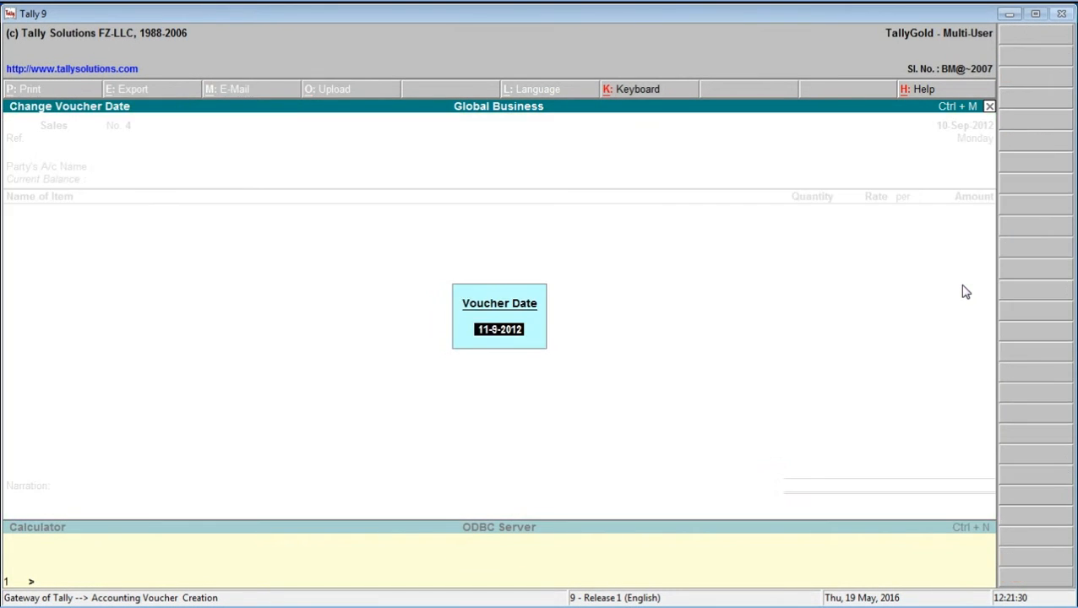
pyautogui.write('12-6-')
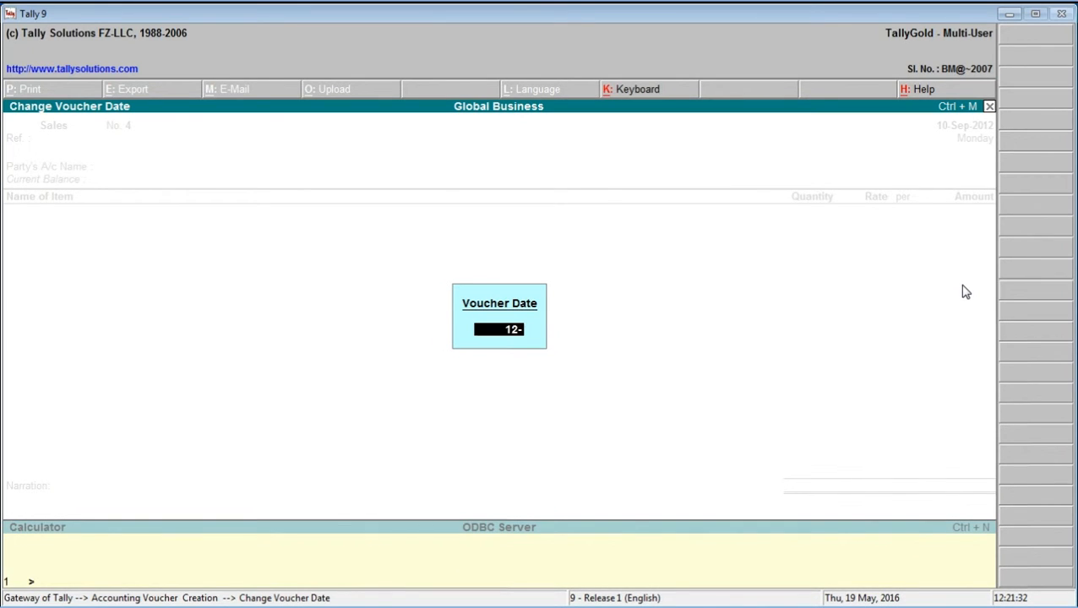
pyautogui.write('2012')
pyautogui.press('Return')
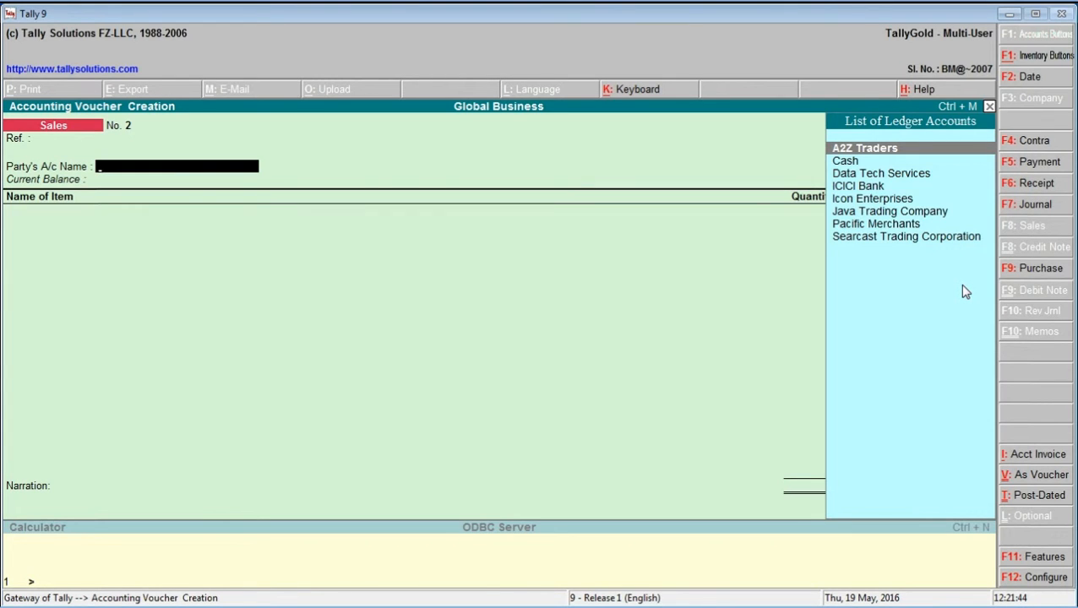
pyautogui.write('J')
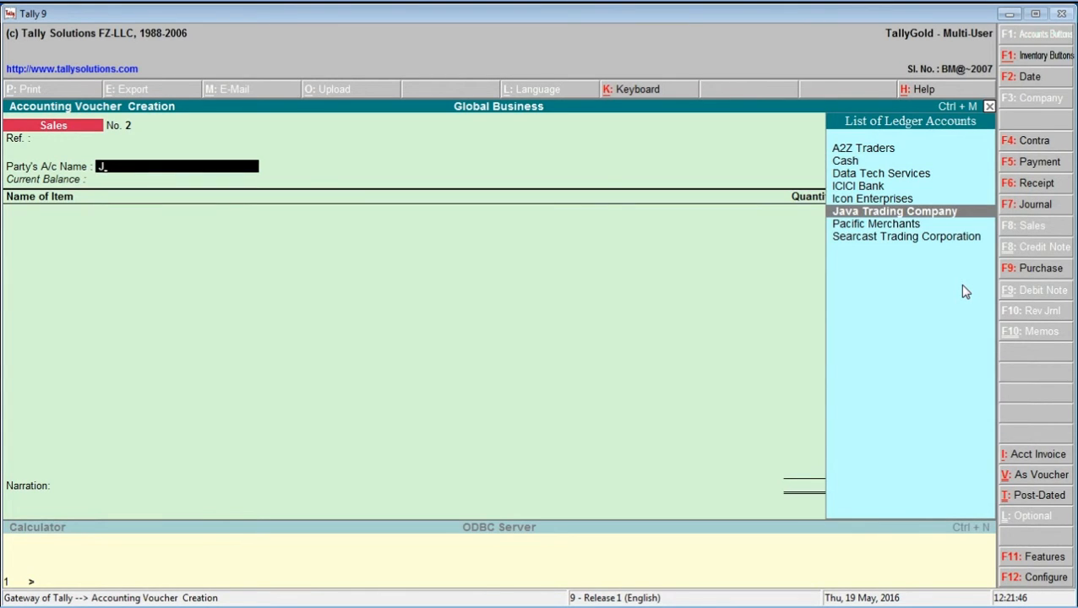
pyautogui.press('Return')
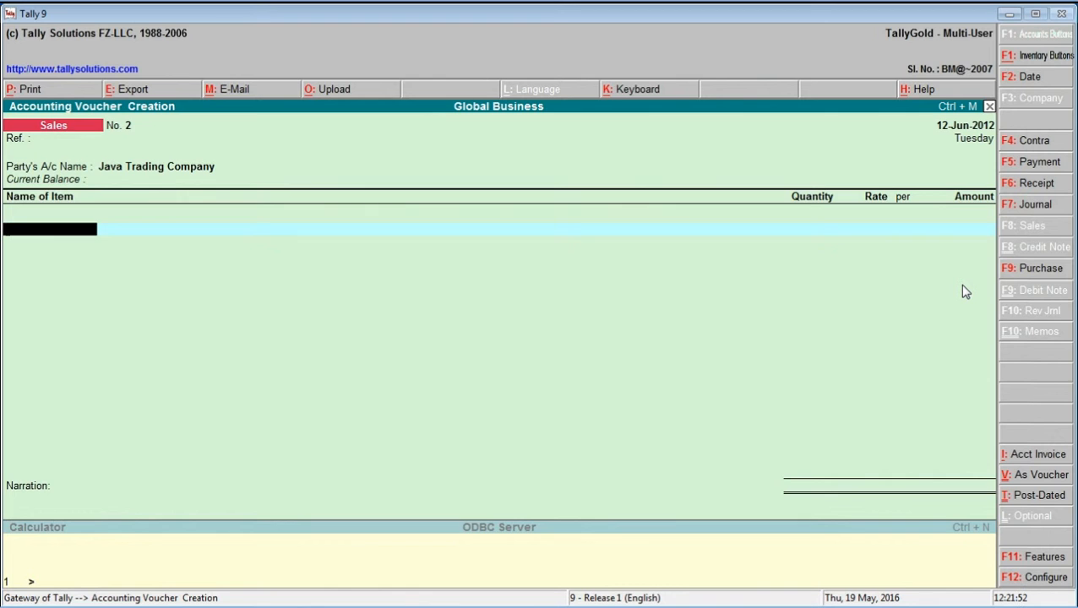
# Choose High Capacity Stabiliser as the first item of the sales voucher
pyautogui.write('h')
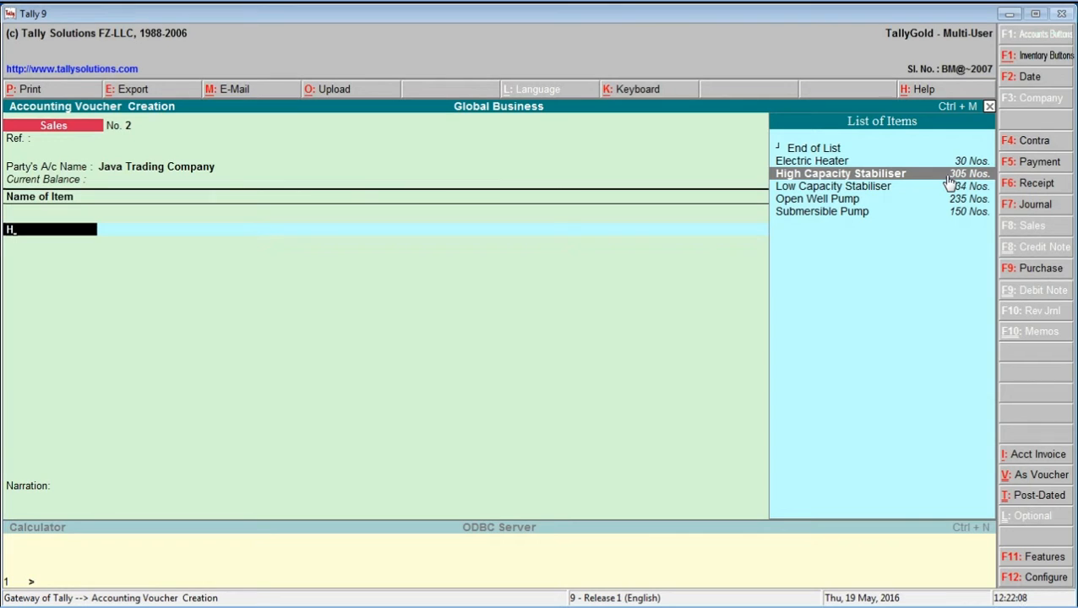
pyautogui.press('a')
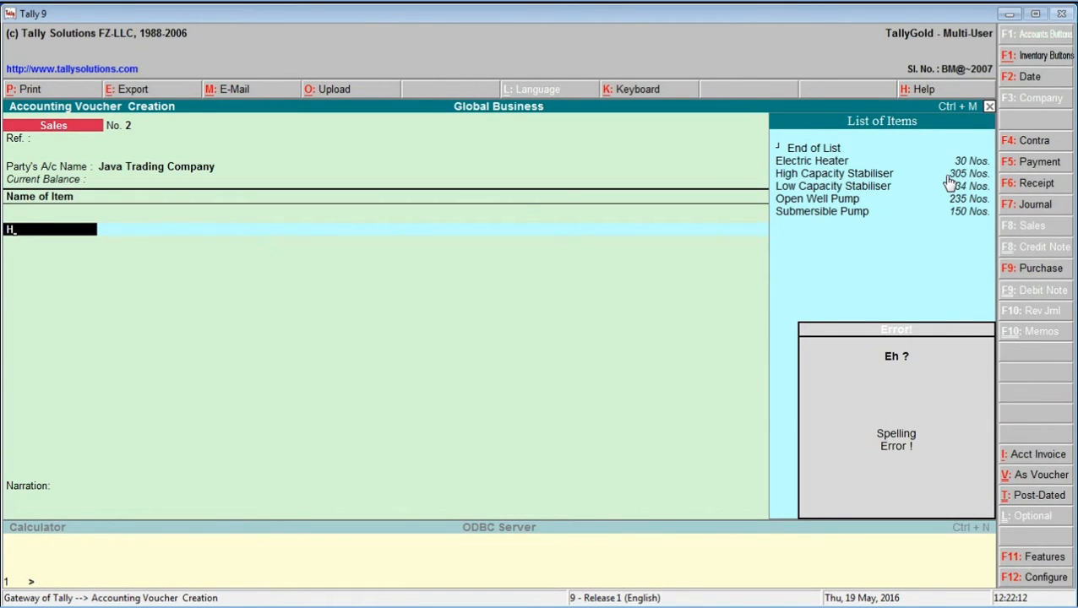
pyautogui.press('BackSpace')
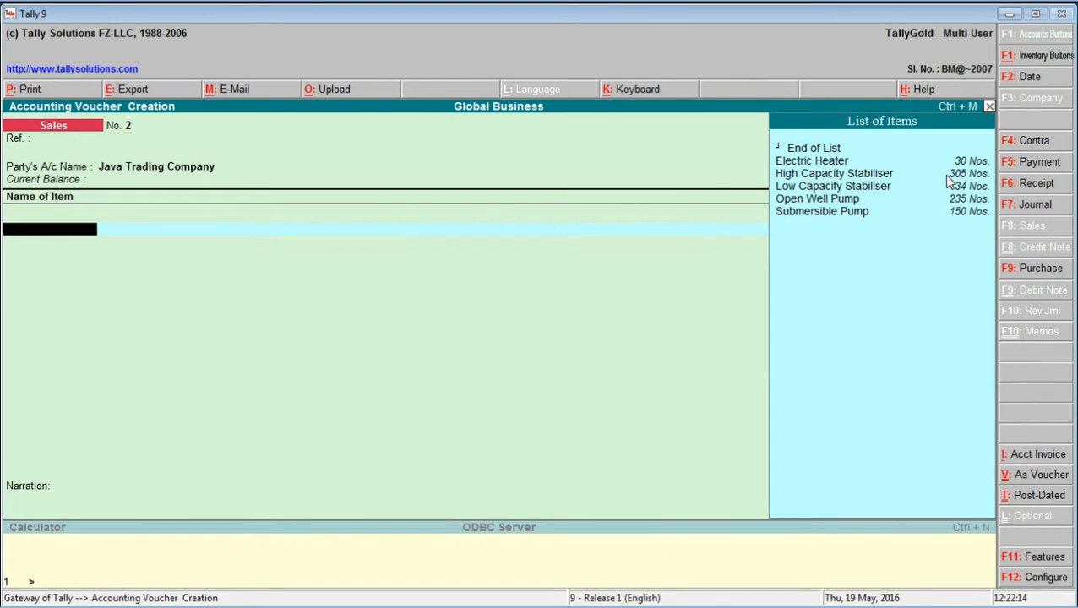
pyautogui.click(946, 175)
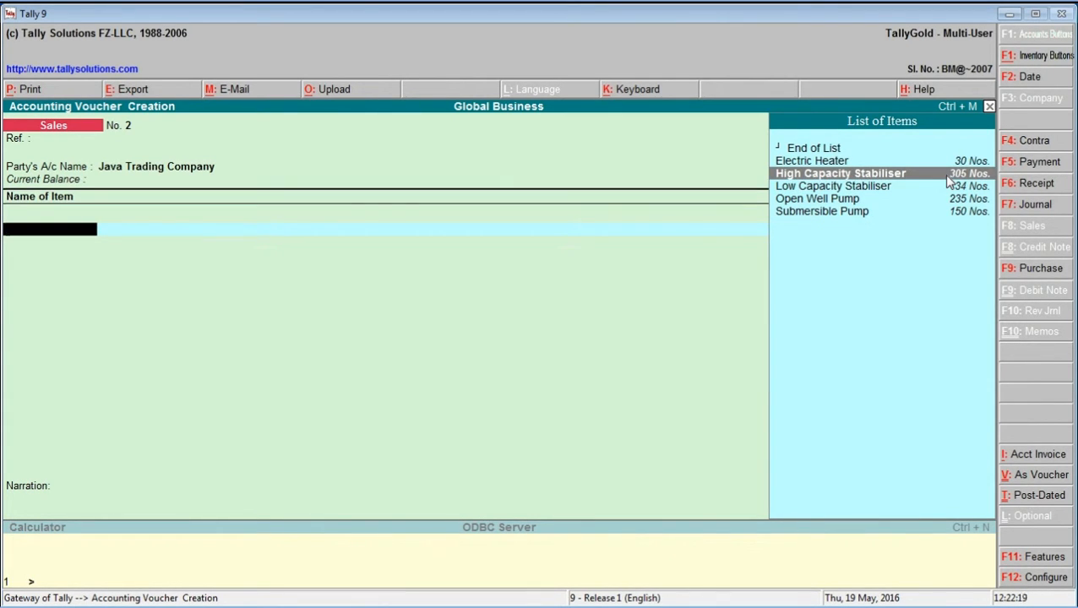
pyautogui.press('Return')
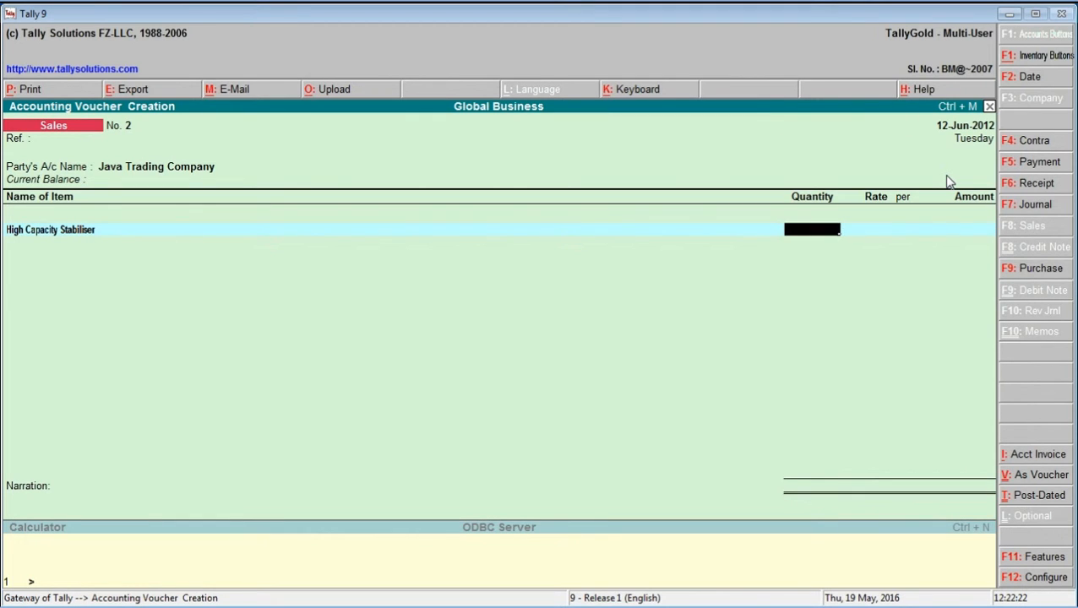
# Enter 200 Nos. at a rate of 650 for the stabiliser and allocate the amount to Sales @ 12.5%
pyautogui.write('200')
pyautogui.press('Return')
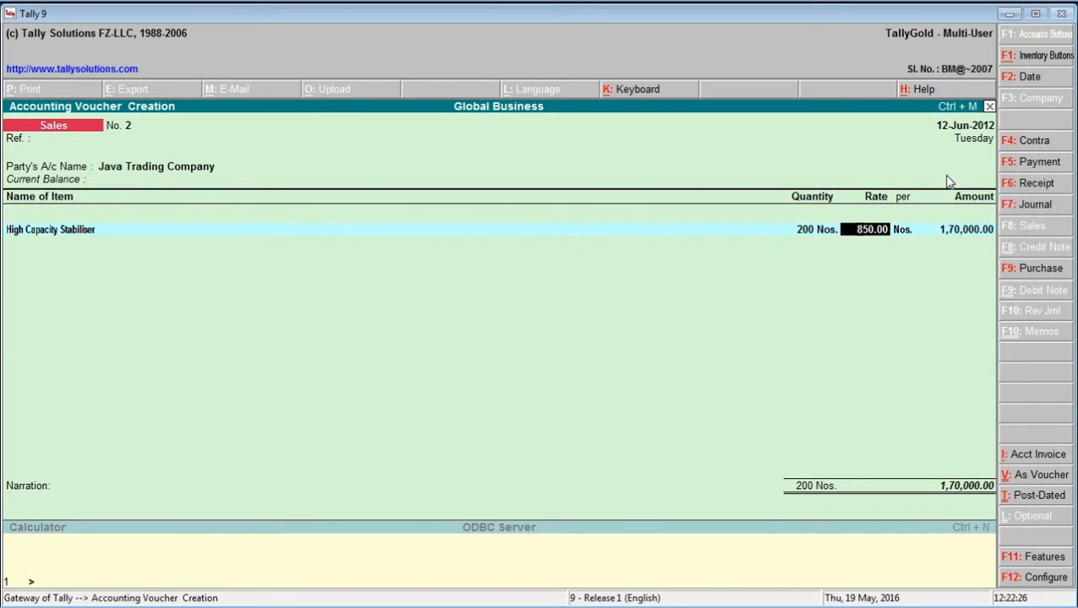
pyautogui.write('650')
pyautogui.press('Return')
pyautogui.press('Return')
pyautogui.press('Return')
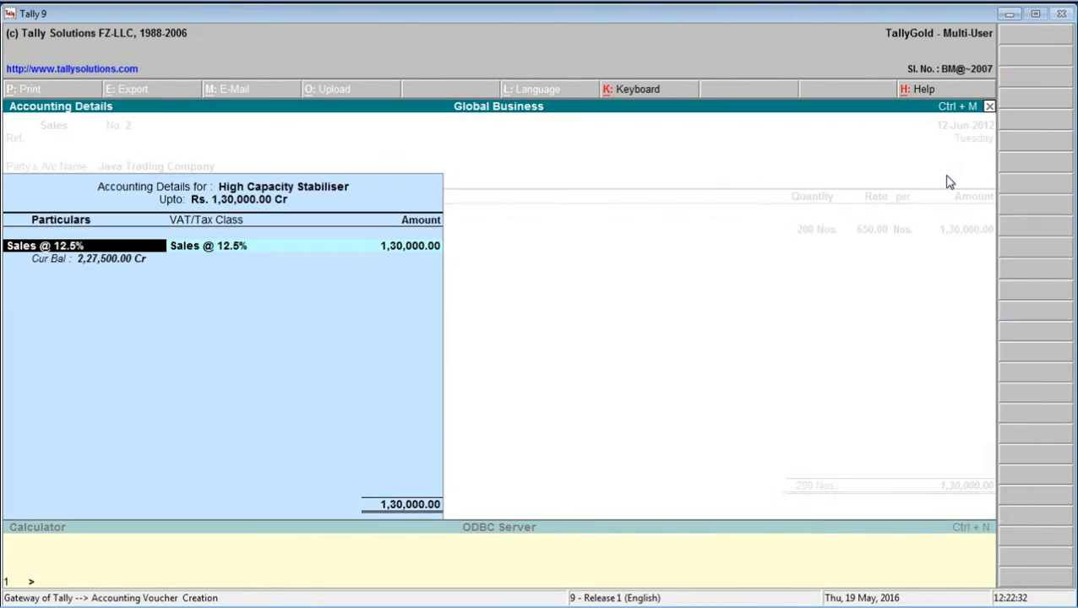
pyautogui.press('Return')
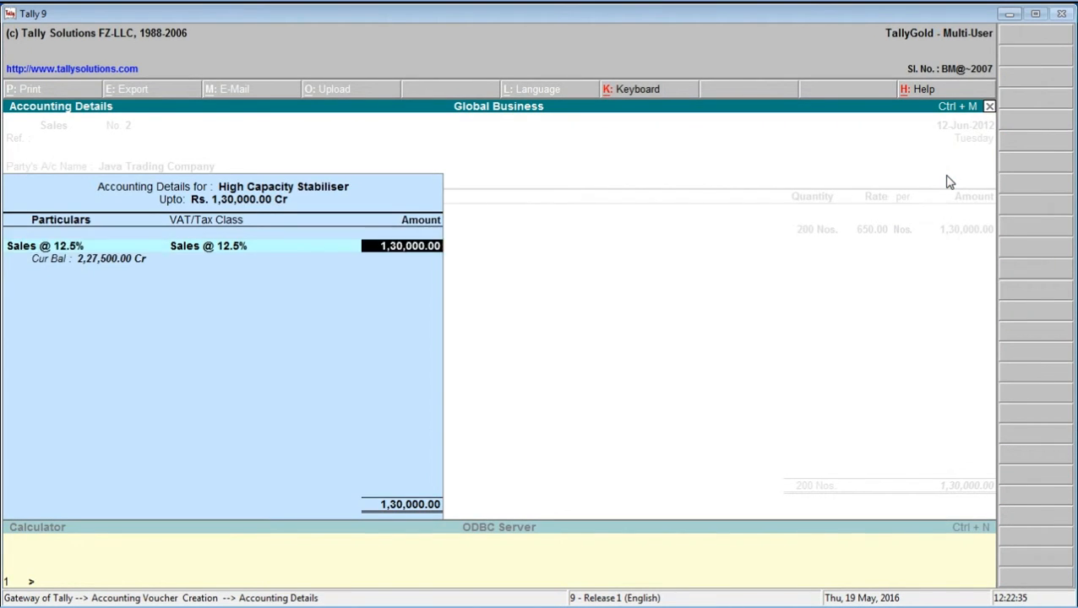
pyautogui.press('Return')
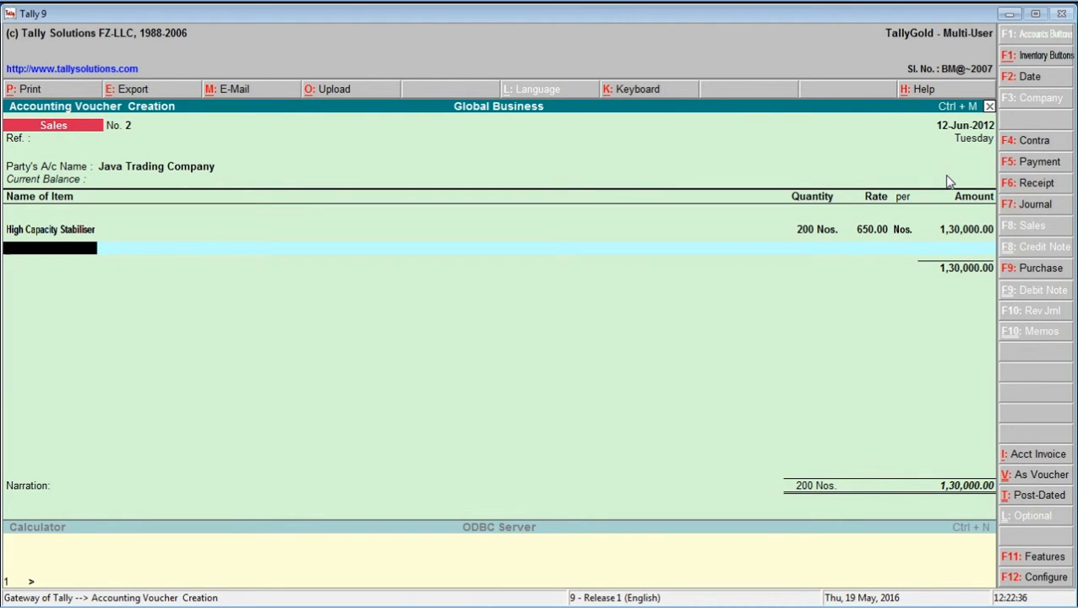
# Add Open Well Pump as the second item with a quantity of 200 Nos. at a rate of 1,600
pyautogui.write('O')
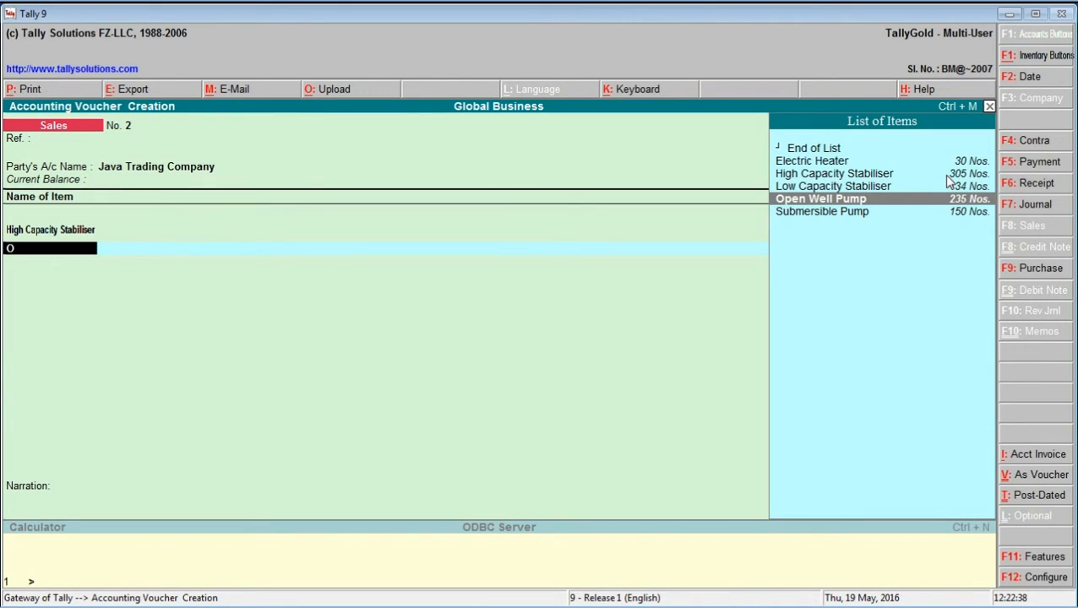
pyautogui.press('Return')
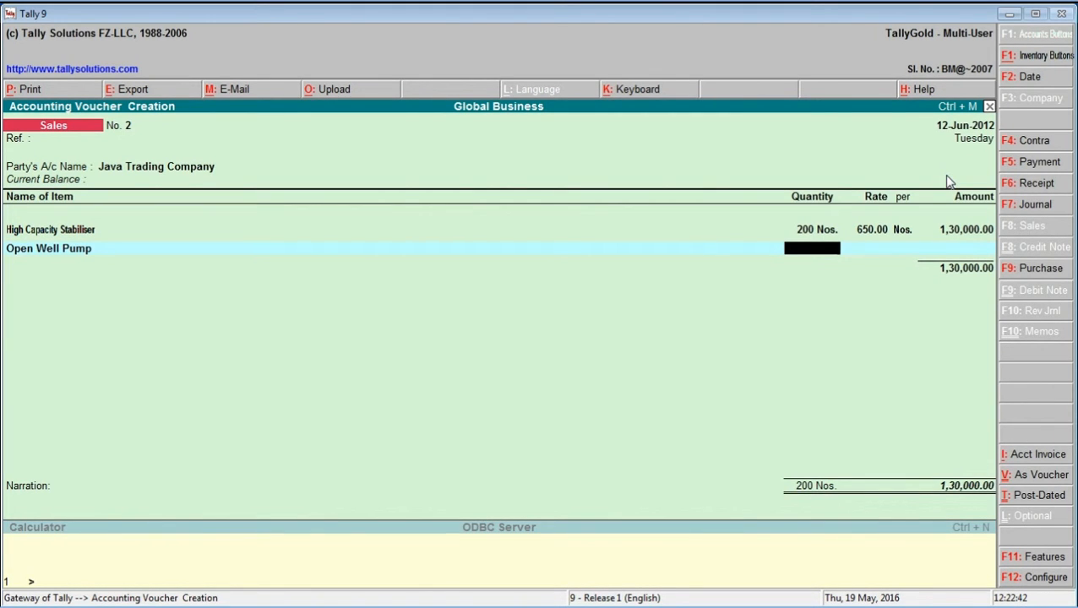
pyautogui.write('200')
pyautogui.press('Return')
pyautogui.write('1')
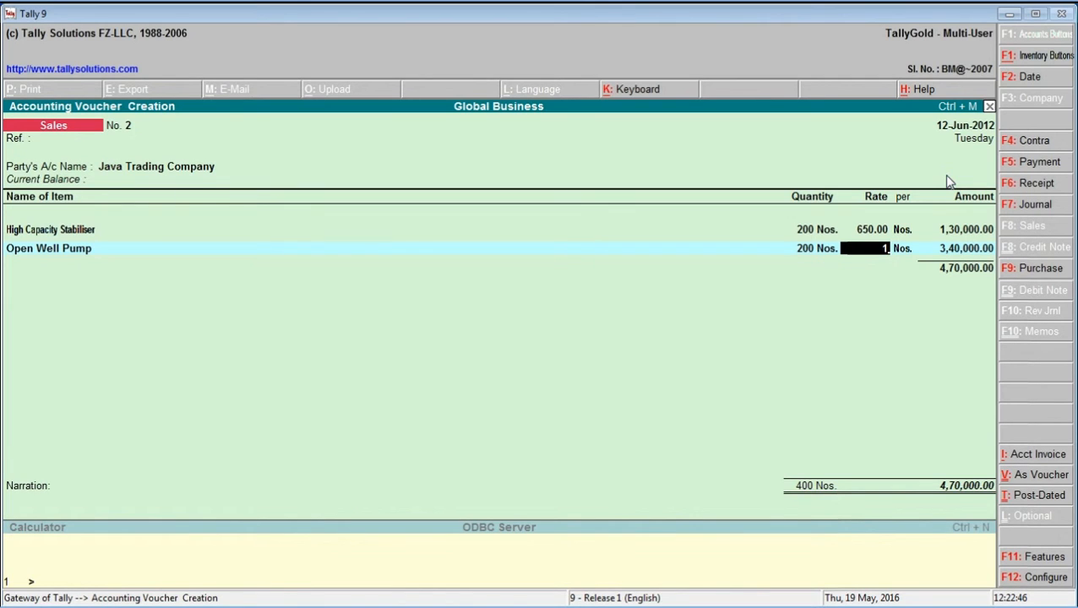
pyautogui.write(',600')
pyautogui.press('Return')
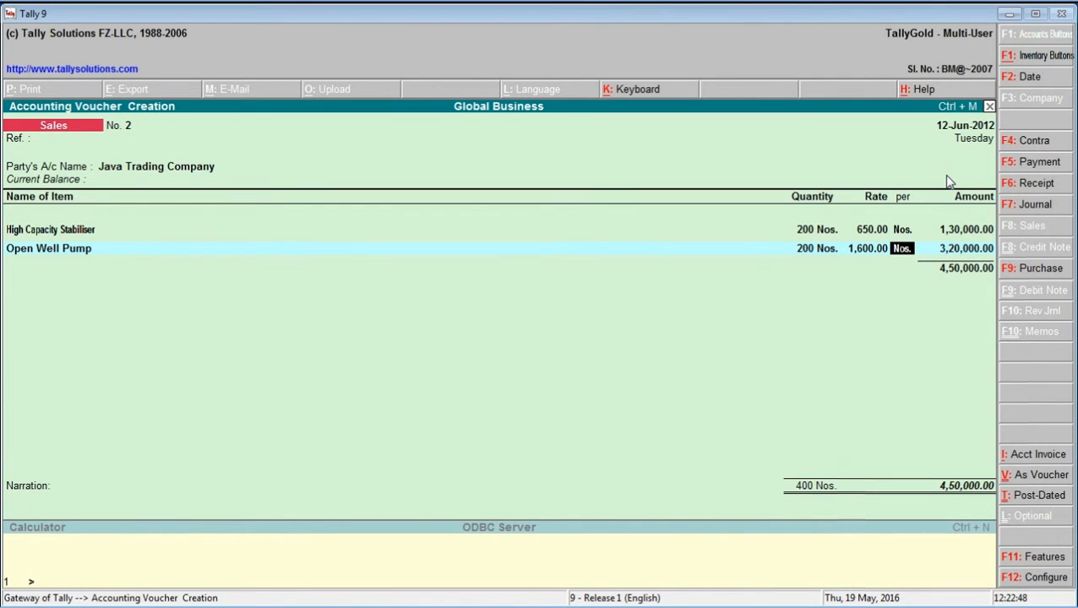
pyautogui.press('Return')
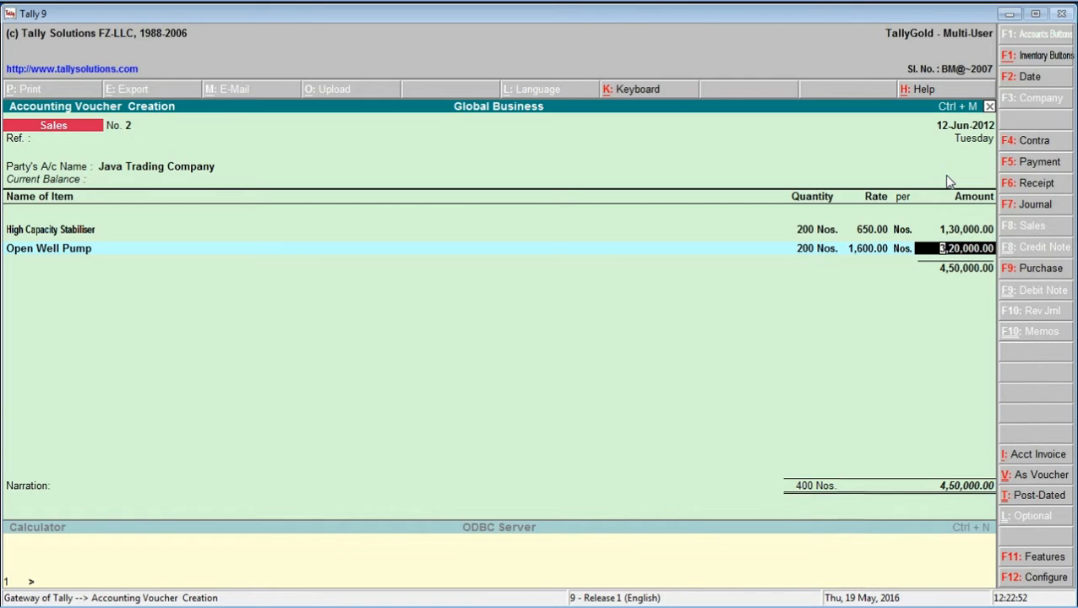
pyautogui.press('Return')
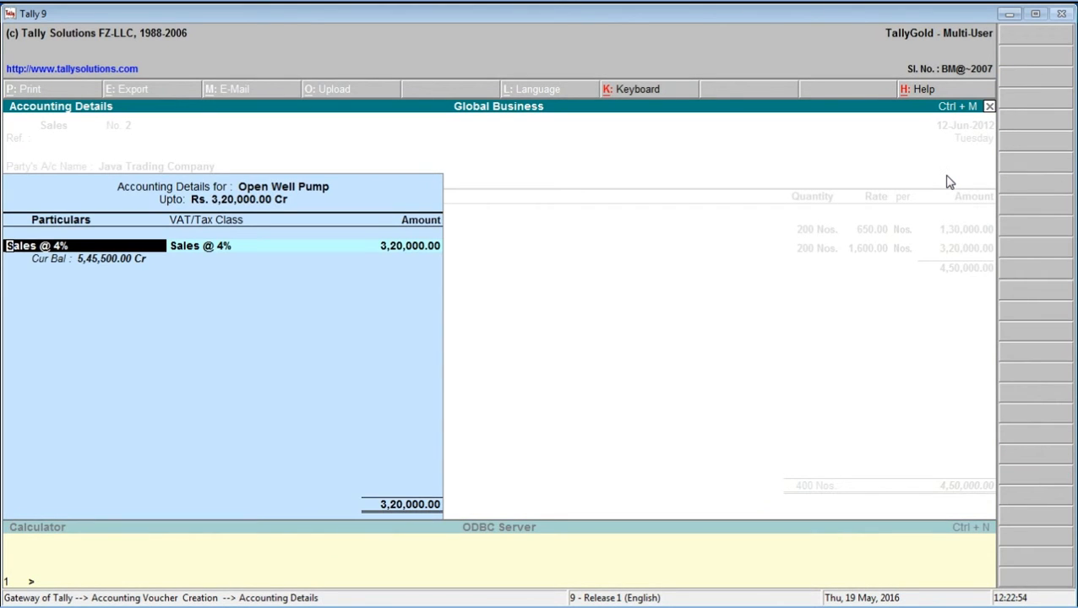
# Allocate the Open Well Pump amount to Sales @ 4% and end the item list
pyautogui.press('Return')
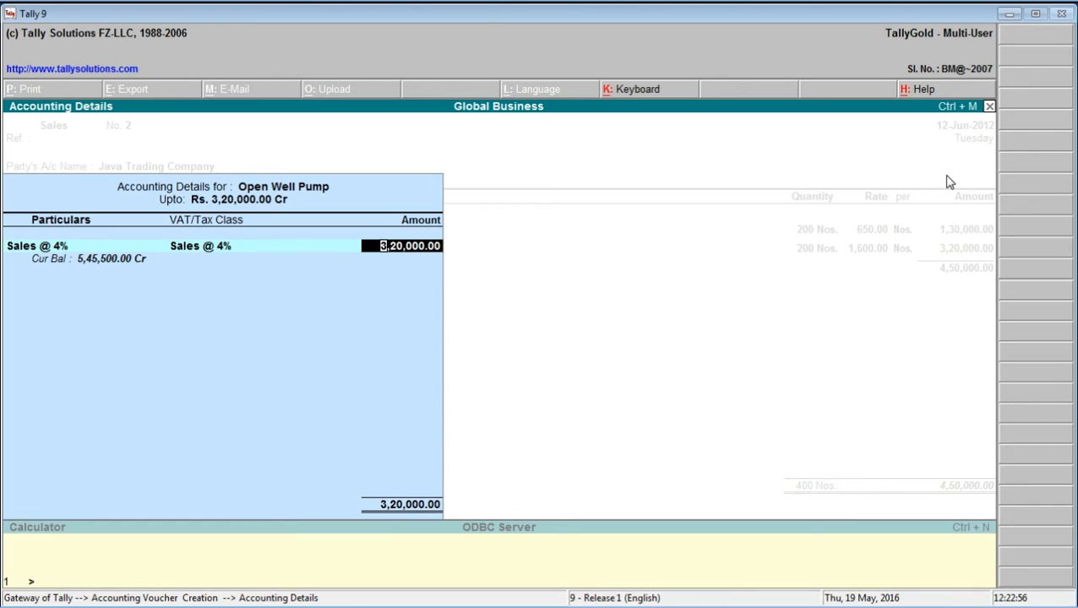
pyautogui.press('Return')
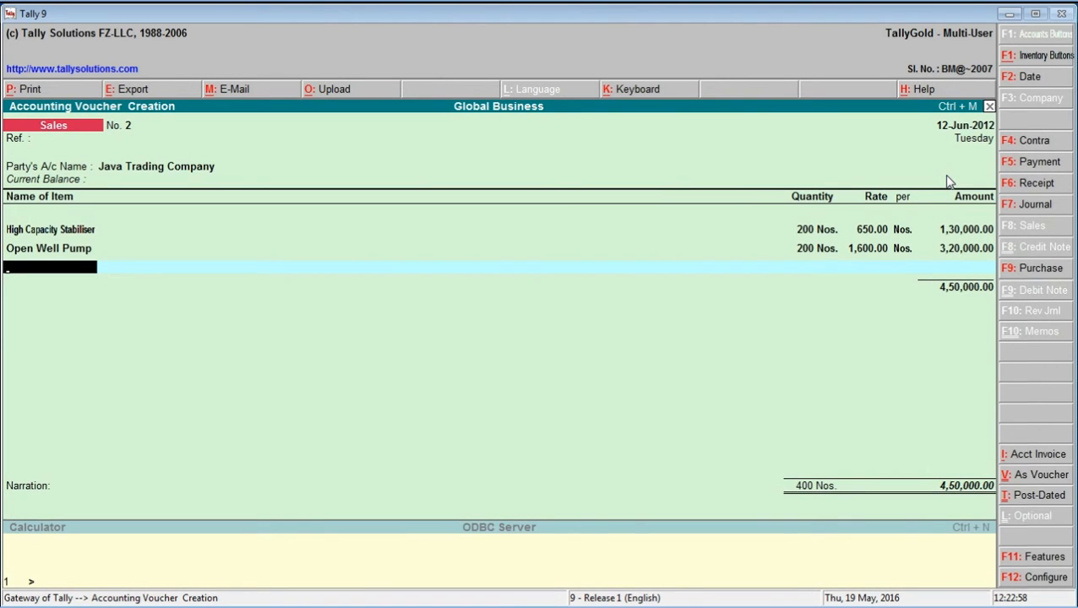
pyautogui.press('Return')
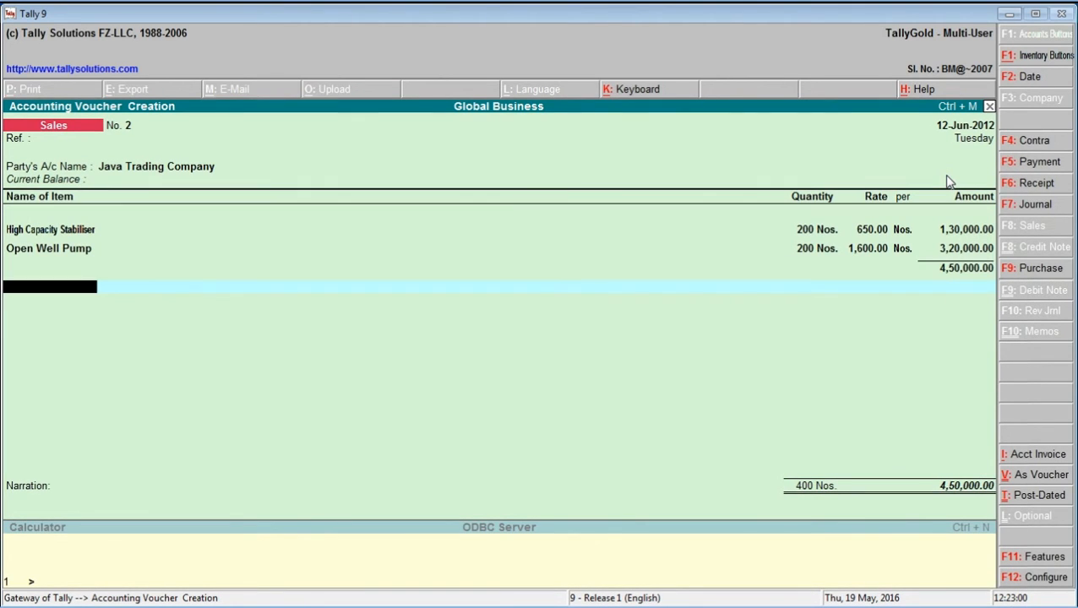
# Add the Output Vat @ 12.5% ledger below the items, accepting its calculated amount
pyautogui.write('O')
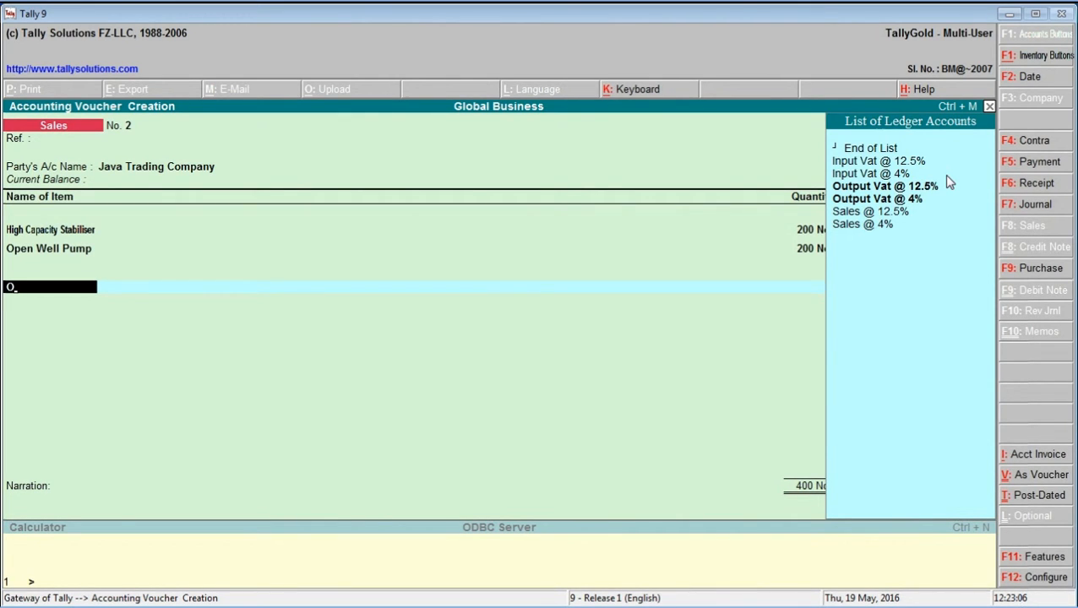
pyautogui.click(947, 184)
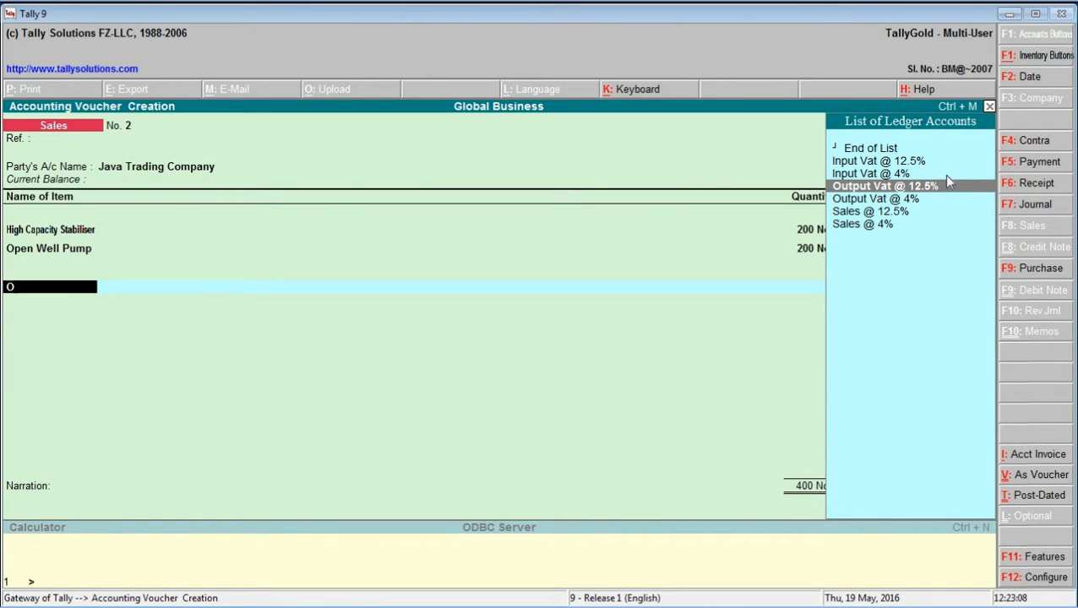
pyautogui.press('Return')
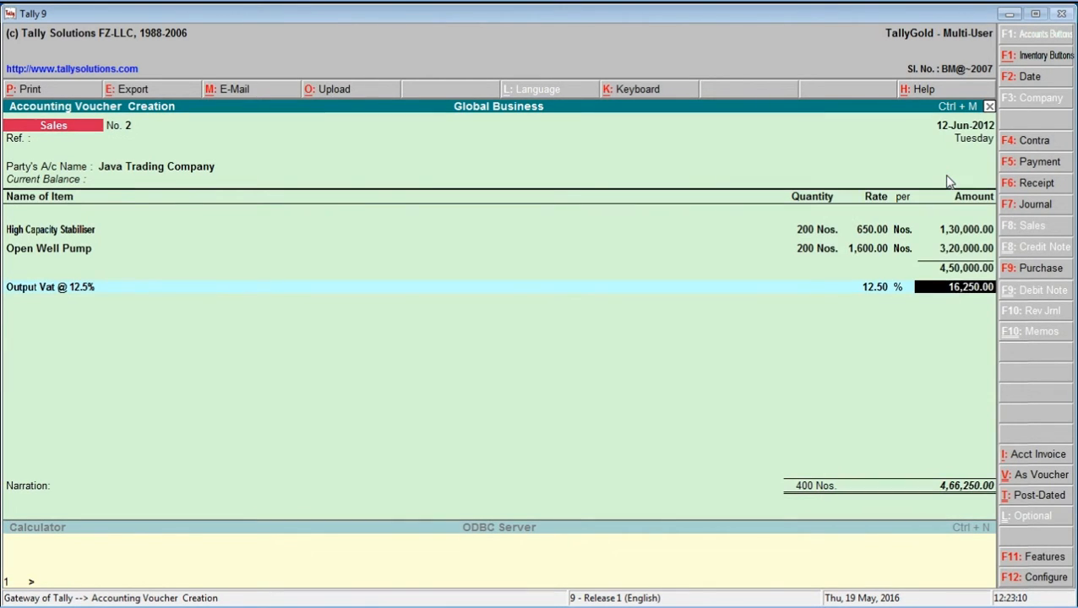
pyautogui.press('Return')
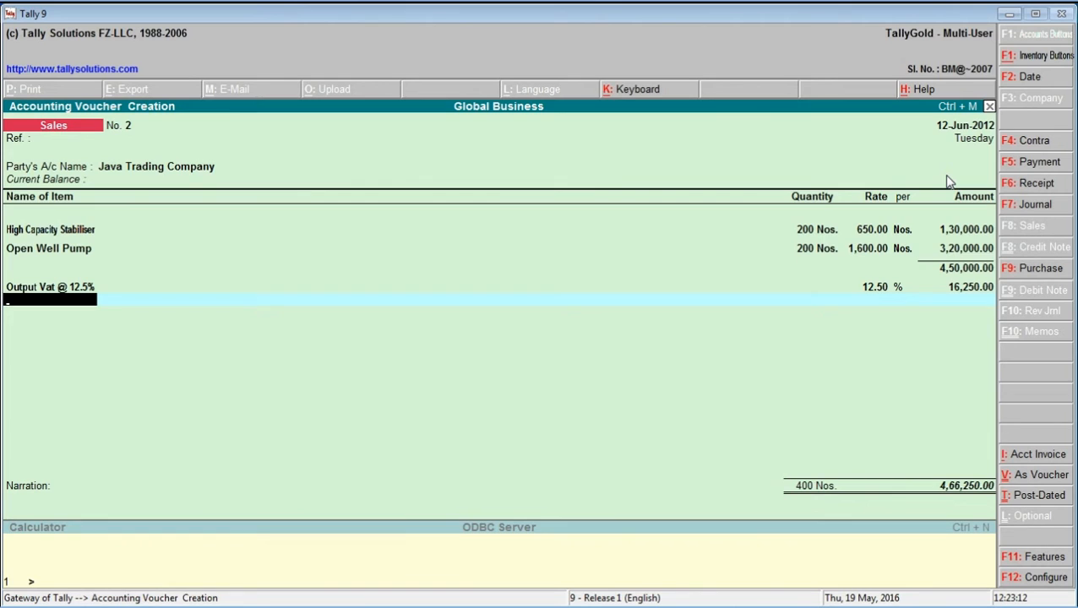
# Add the Output Vat @ 4% ledger to the sales voucher, accepting its calculated amount
pyautogui.write('O')
pyautogui.press('Down')
pyautogui.press('Down')
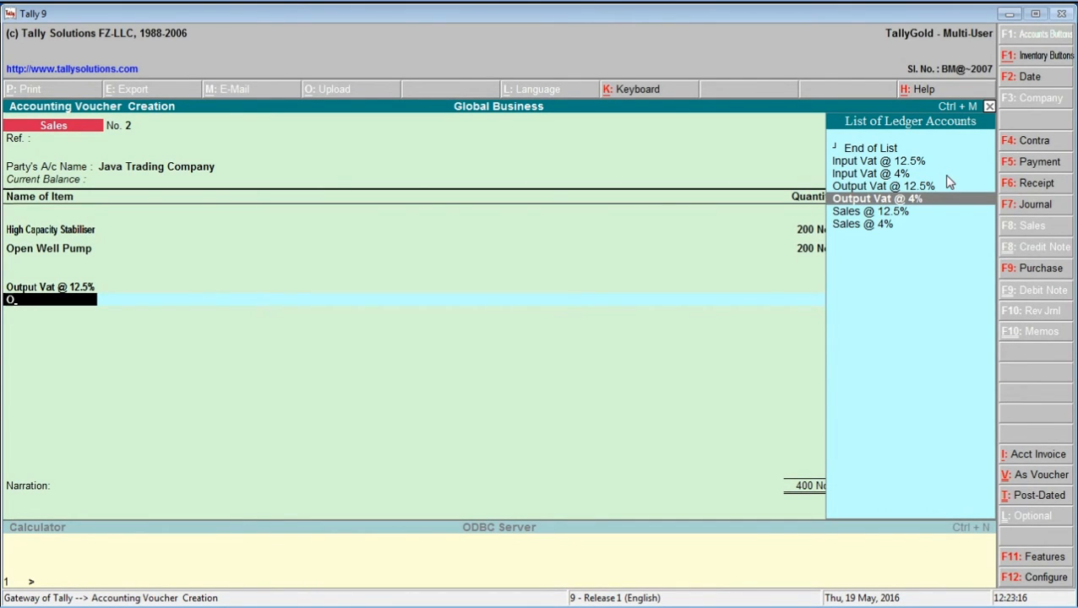
pyautogui.press('Return')
pyautogui.press('Return')
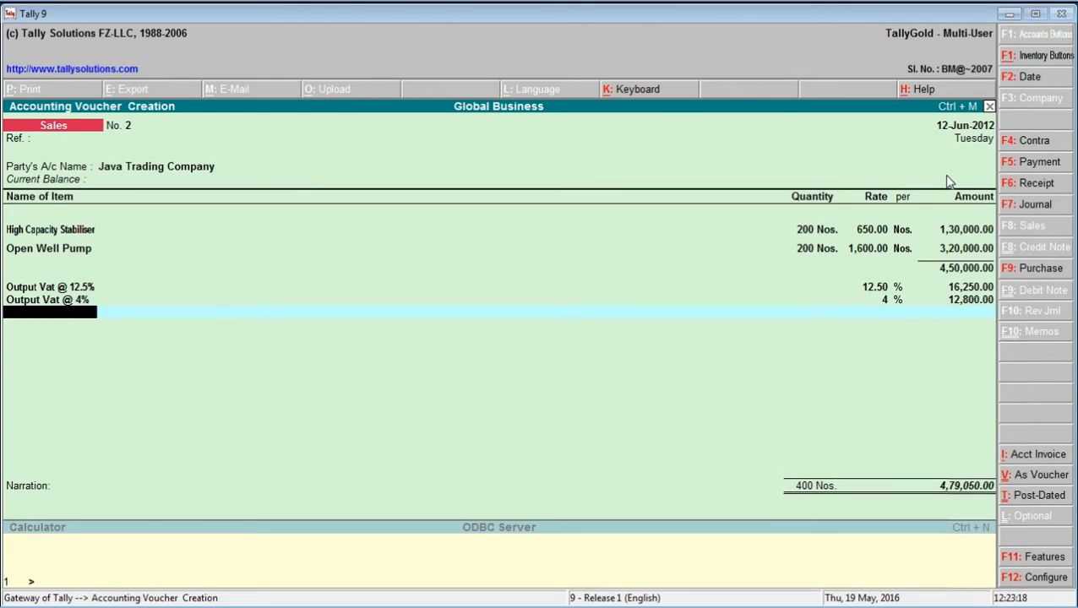
# End the ledger list, accept the voucher total and add a New Ref bill named 1-Jtc for Java Trading Company
pyautogui.press('Return')
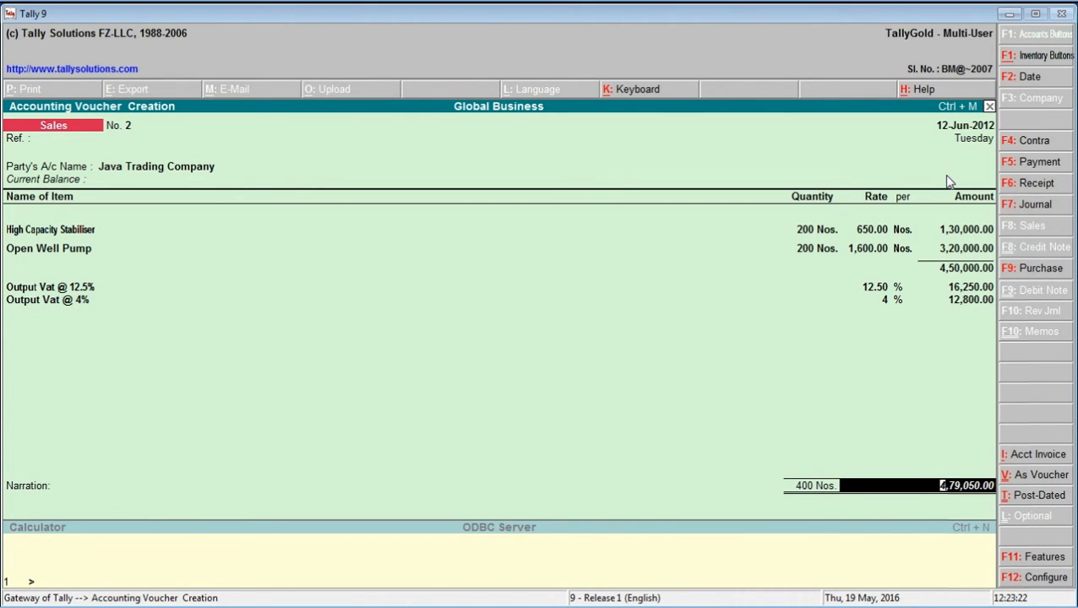
pyautogui.press('Return')
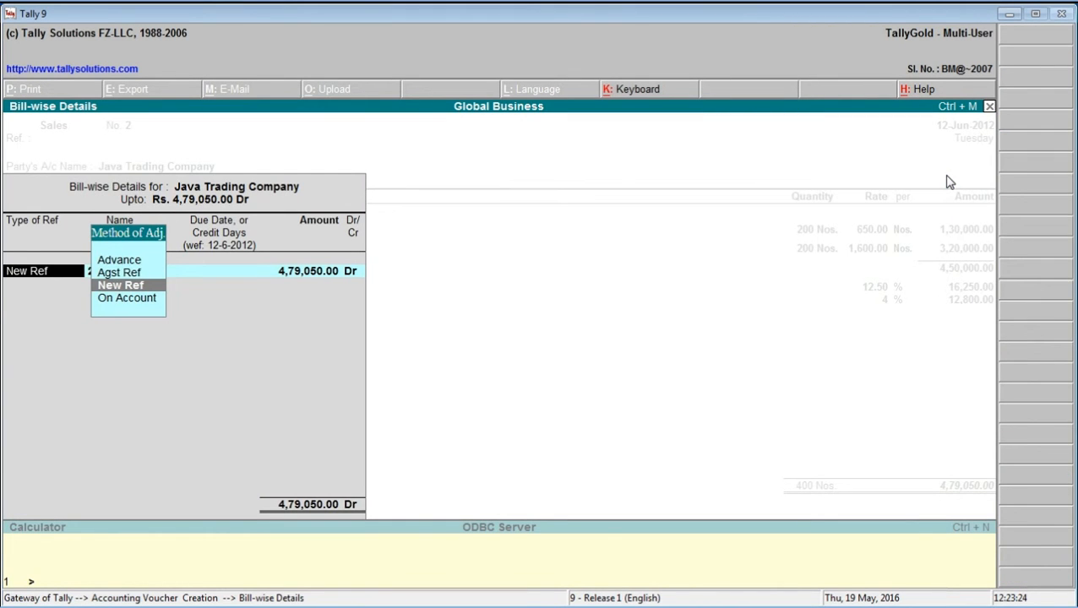
pyautogui.press('Return')
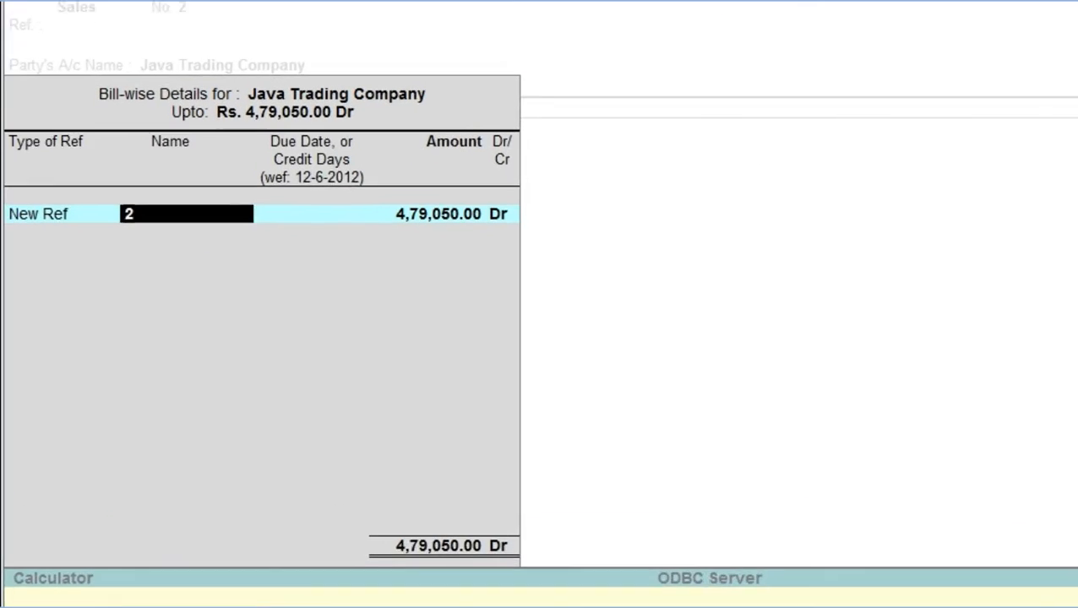
pyautogui.write('1')
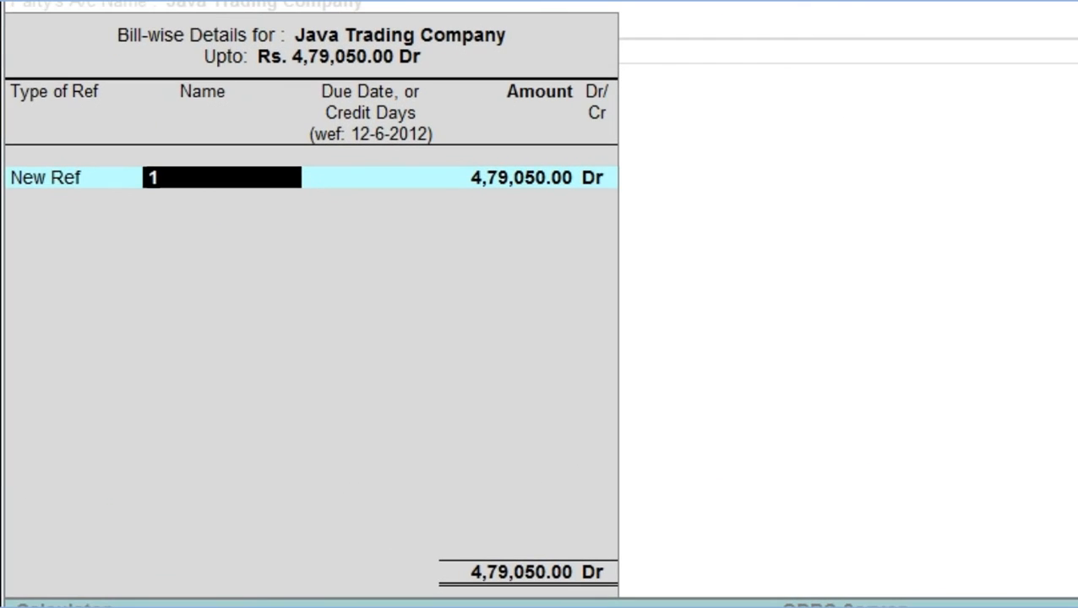
pyautogui.write('-Jt')
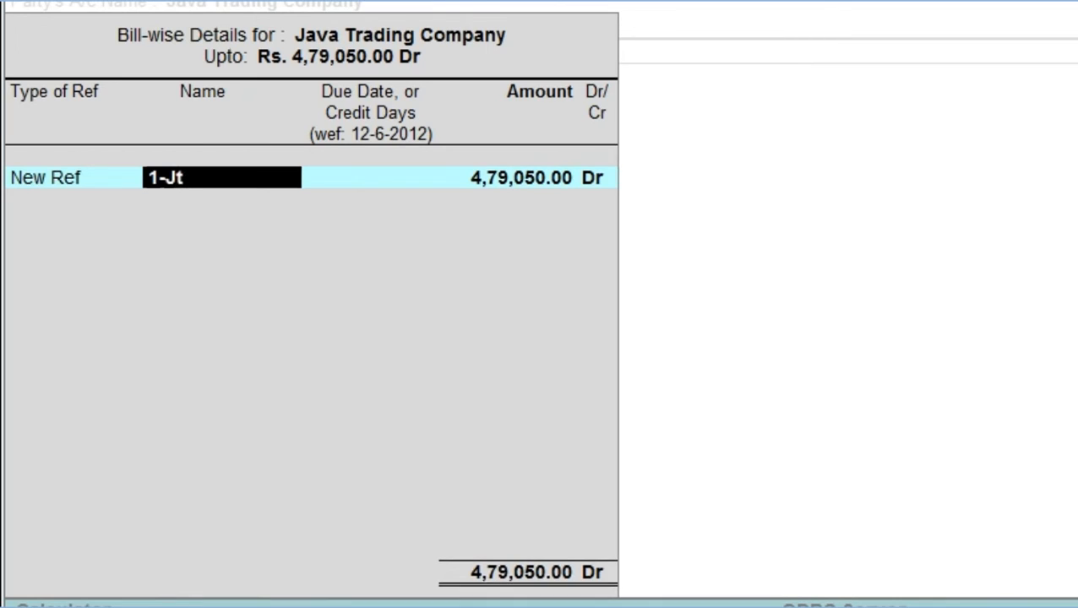
pyautogui.write('s')
pyautogui.press('BackSpace')
pyautogui.write('c')
pyautogui.press('Return')
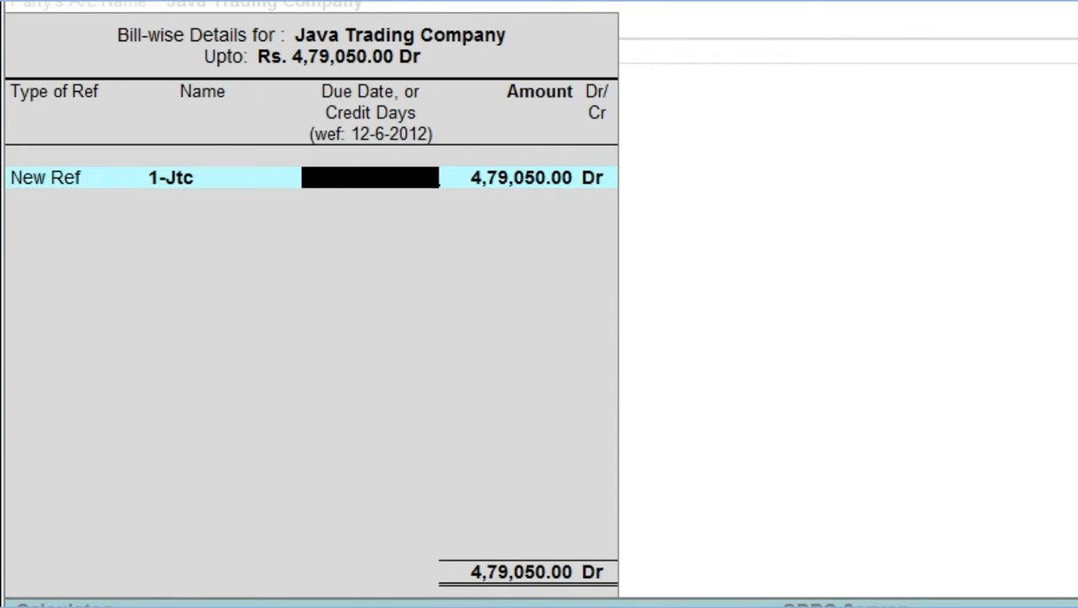
# Set the 1-Jtc bill's credit period to 45 days, accepting its full amount as a debit
pyautogui.write('45')
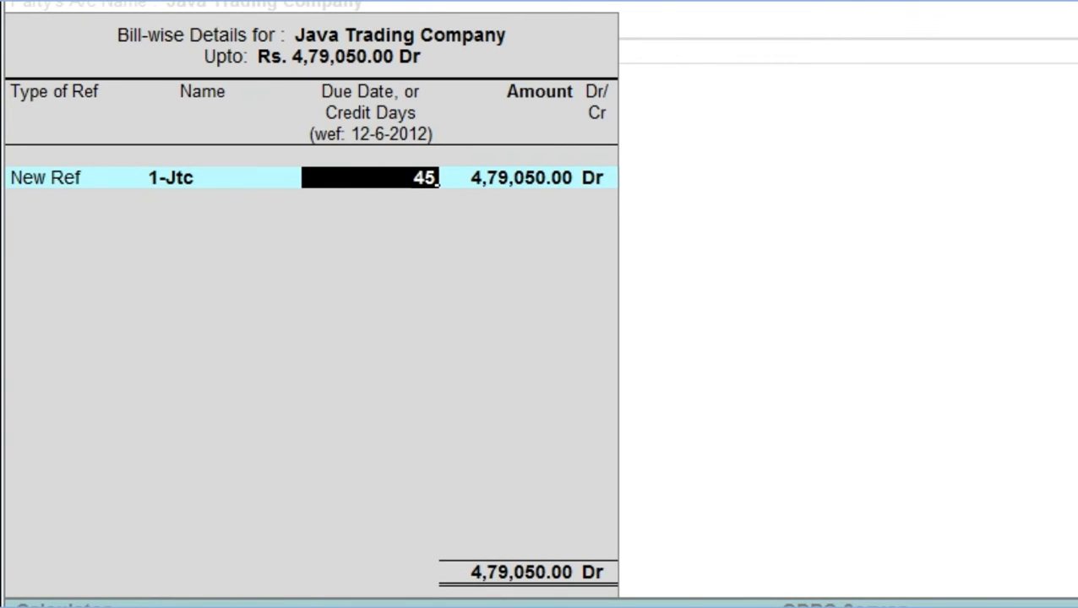
pyautogui.press('Return')
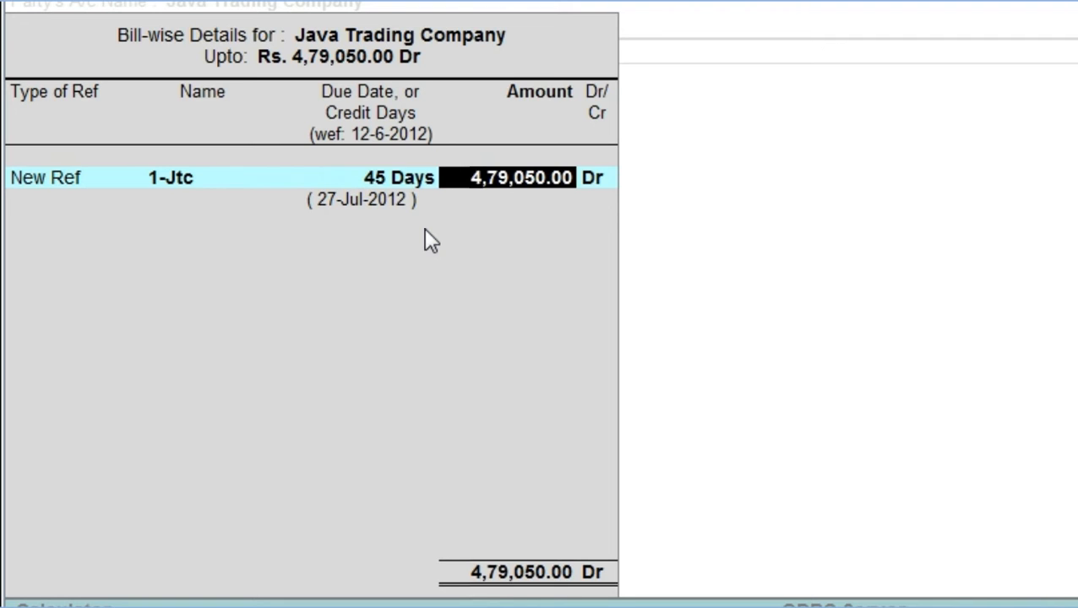
pyautogui.press('Return')
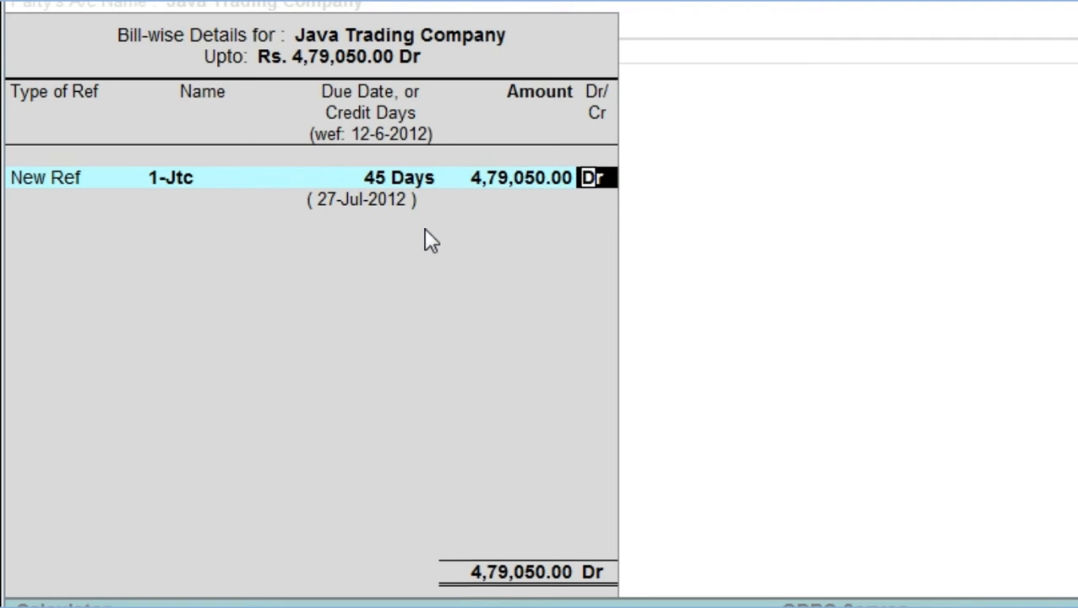
pyautogui.press('Return')
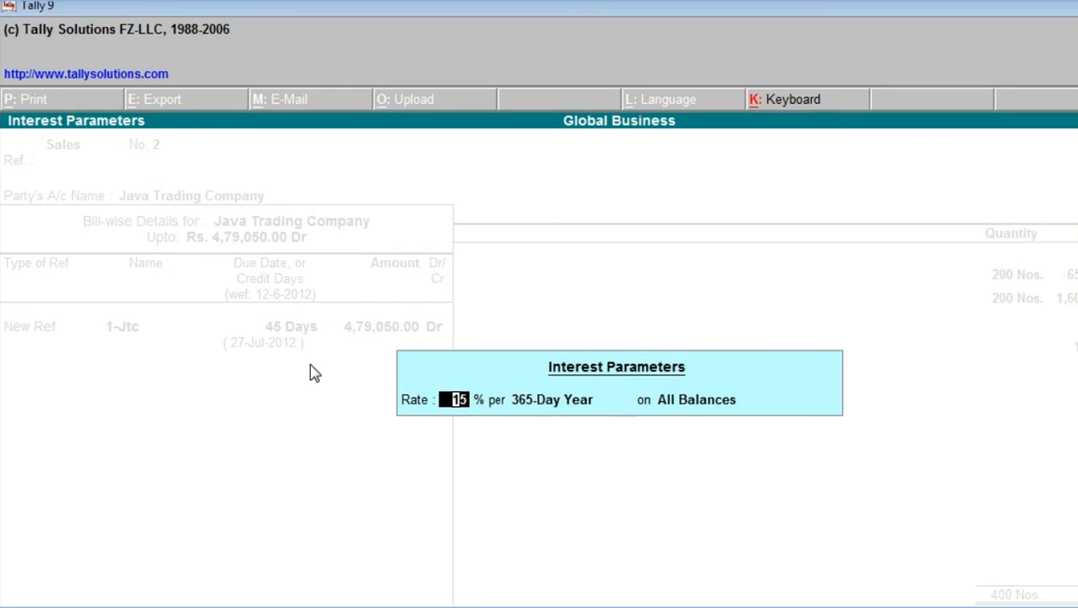
# Accept the bill's interest rate of 15% per 365-Day Year and apply it to Debit Balances Only
pyautogui.press('Return')
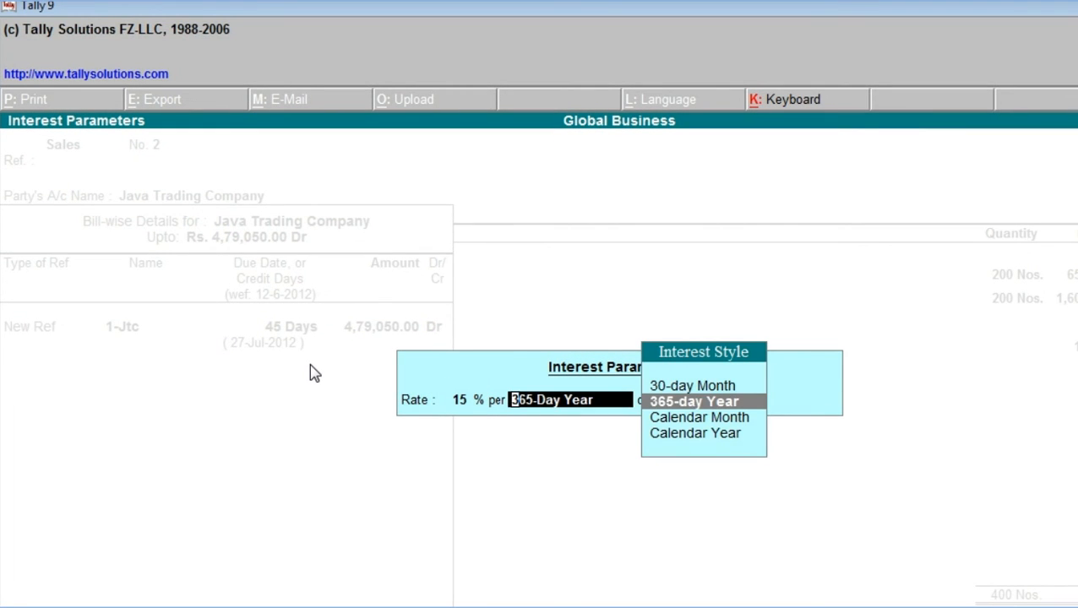
pyautogui.press('Return')
pyautogui.press('Down')
pyautogui.press('Down')
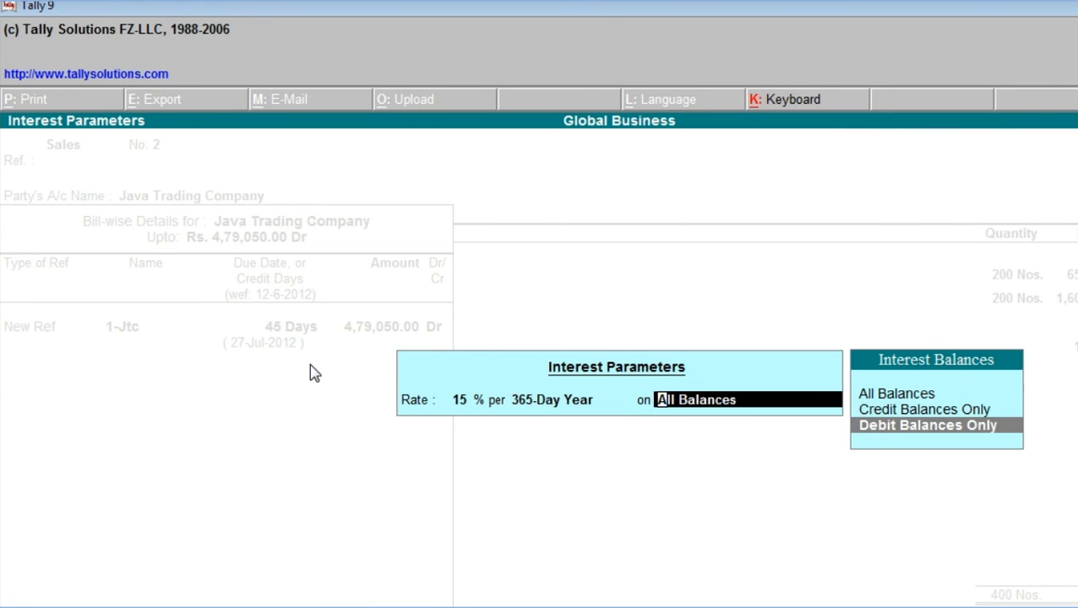
pyautogui.press('Return')
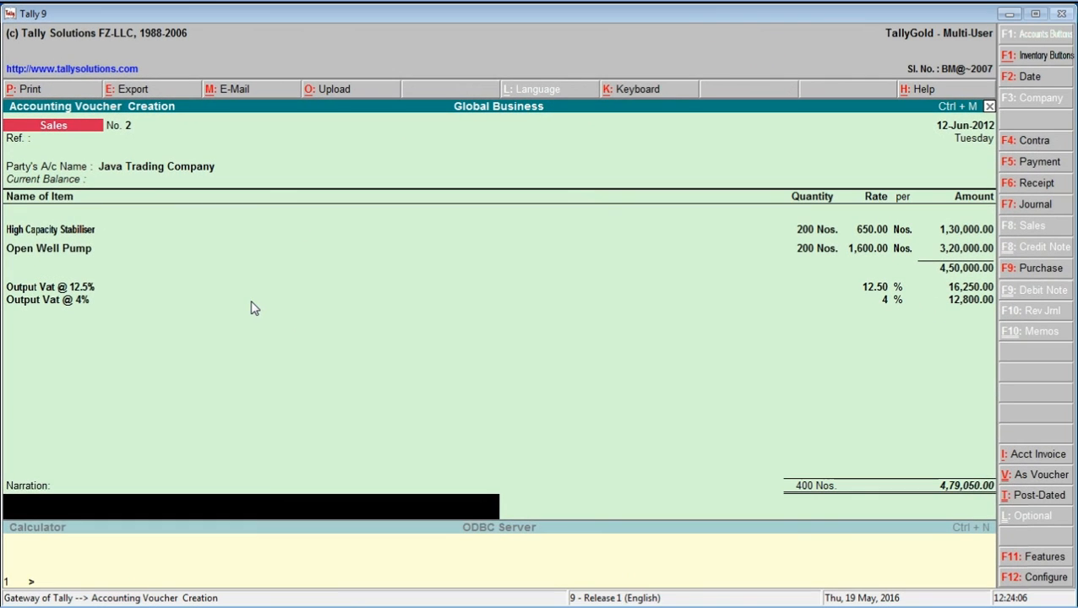
# Save the sales voucher without a narration and leave voucher creation for the Gateway of Tally
pyautogui.press('Return')
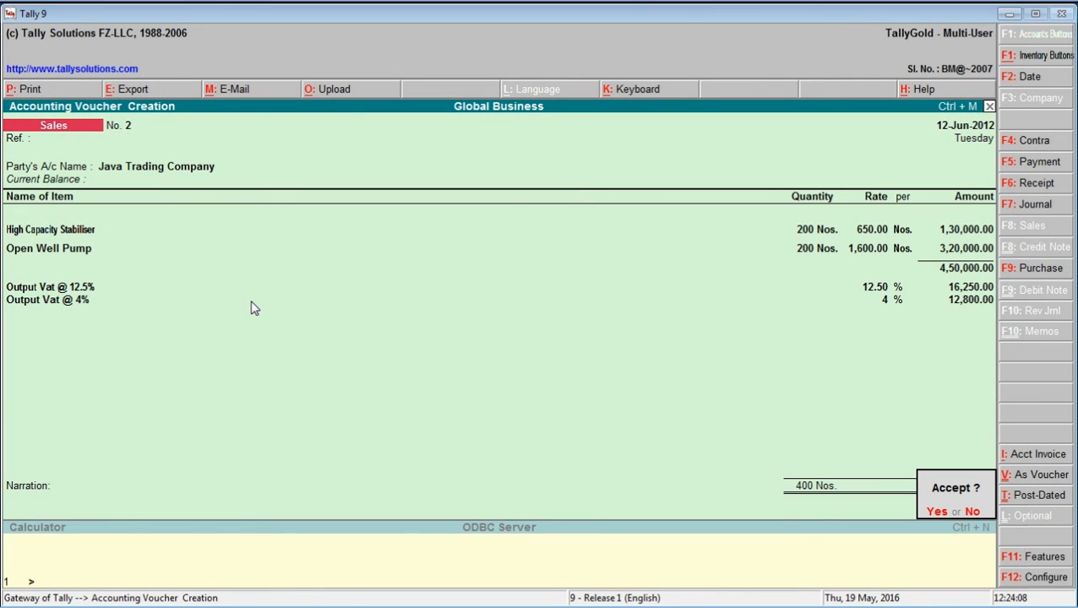
pyautogui.press('Return')
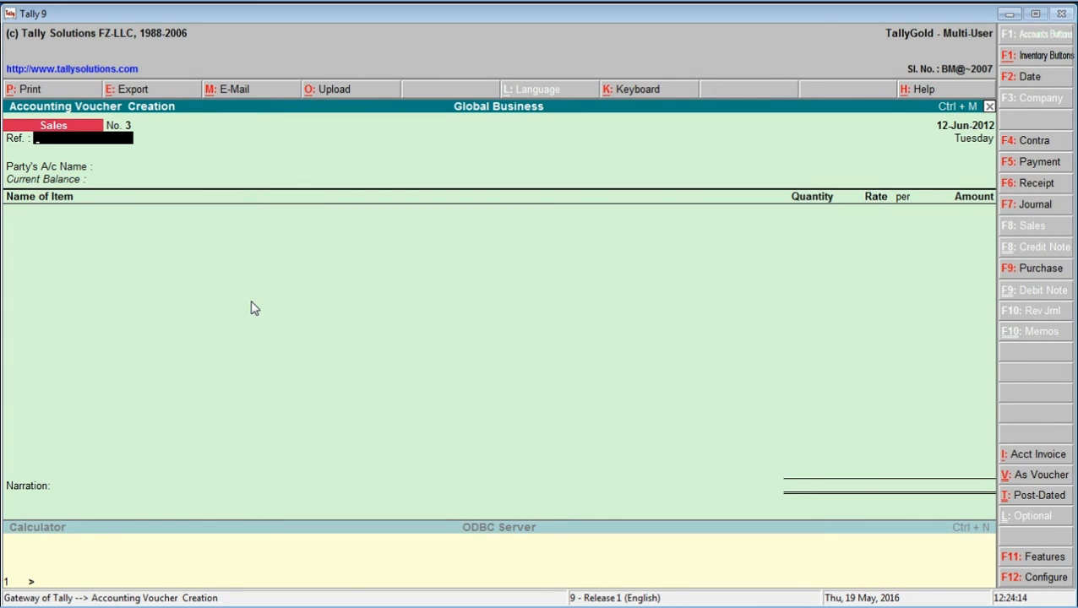
pyautogui.press('Escape')
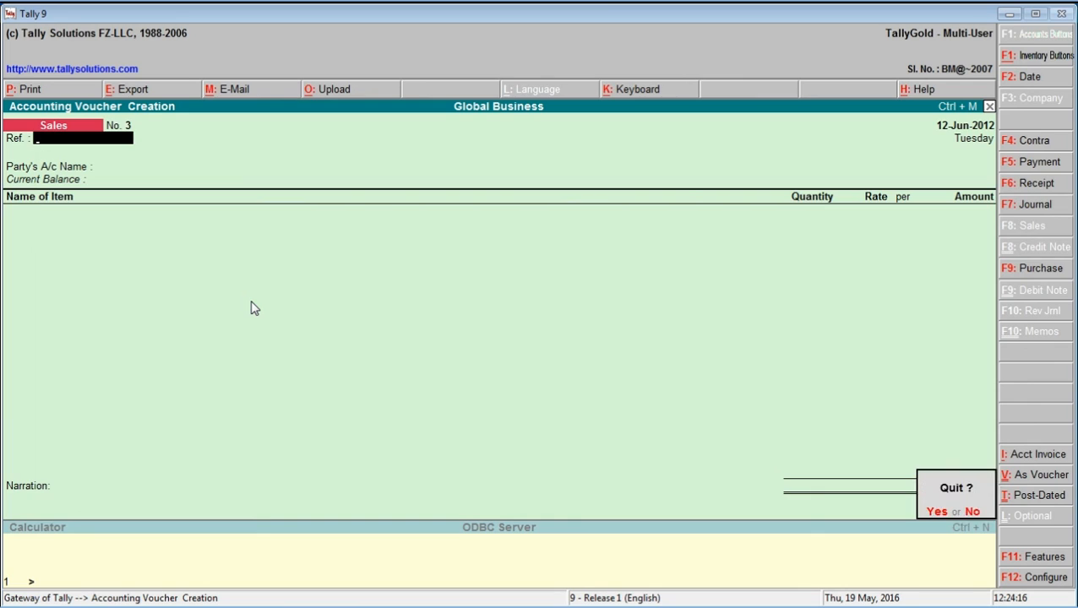
pyautogui.press('y')
pyautogui.press('Escape')
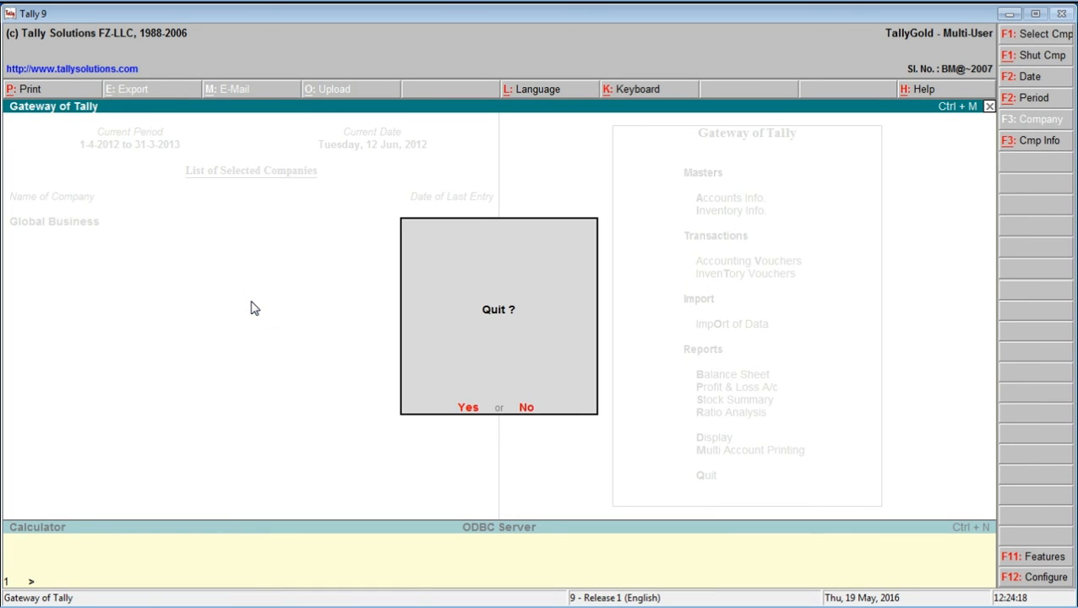